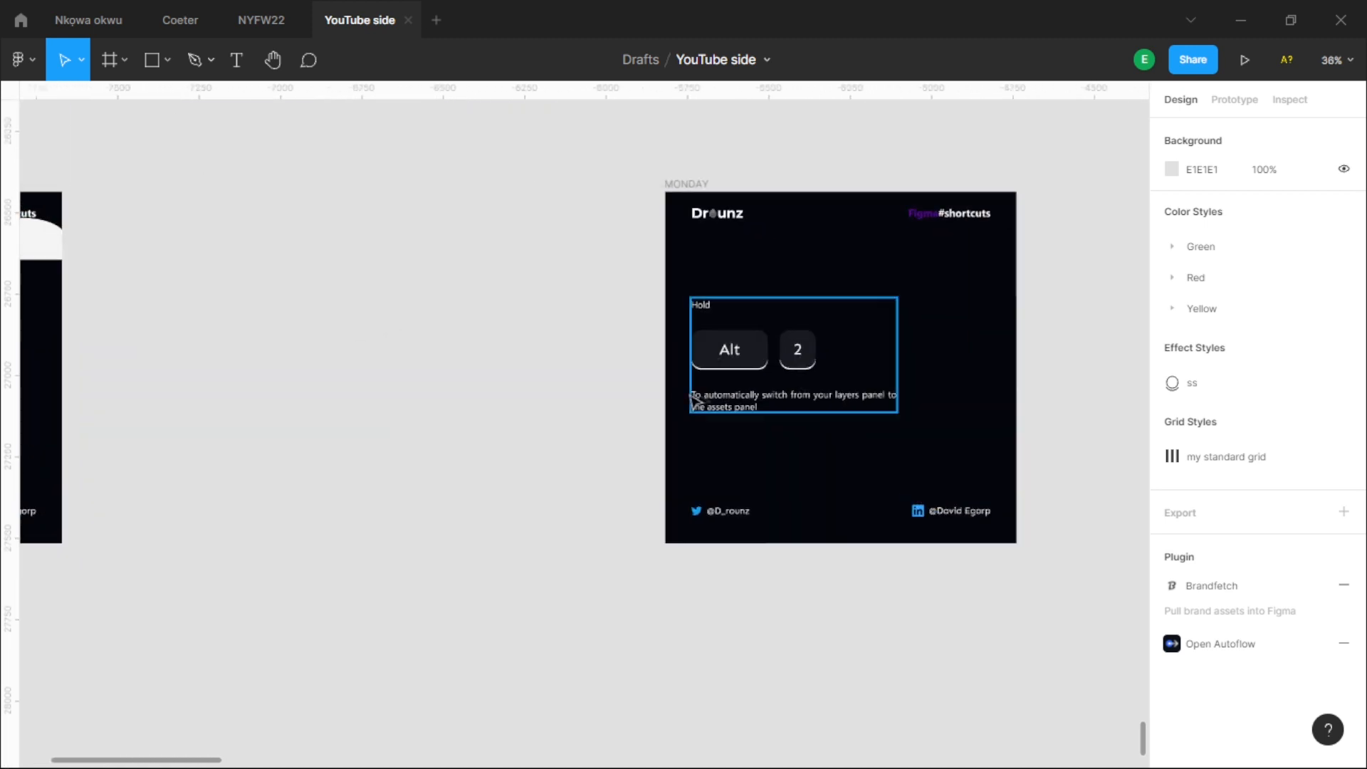
- Show the file's layers beside the Alt 2 shortcut slide and collapse the page list
{"action": "scroll", "coordinate": [901, 405], "scroll_direction": "up", "scroll_amount": 3}
{"action": "left_click_drag", "start_coordinate": [926, 320], "coordinate": [799, 380]}
{"action": "scroll", "coordinate": [723, 338], "scroll_direction": "up", "scroll_amount": 1}
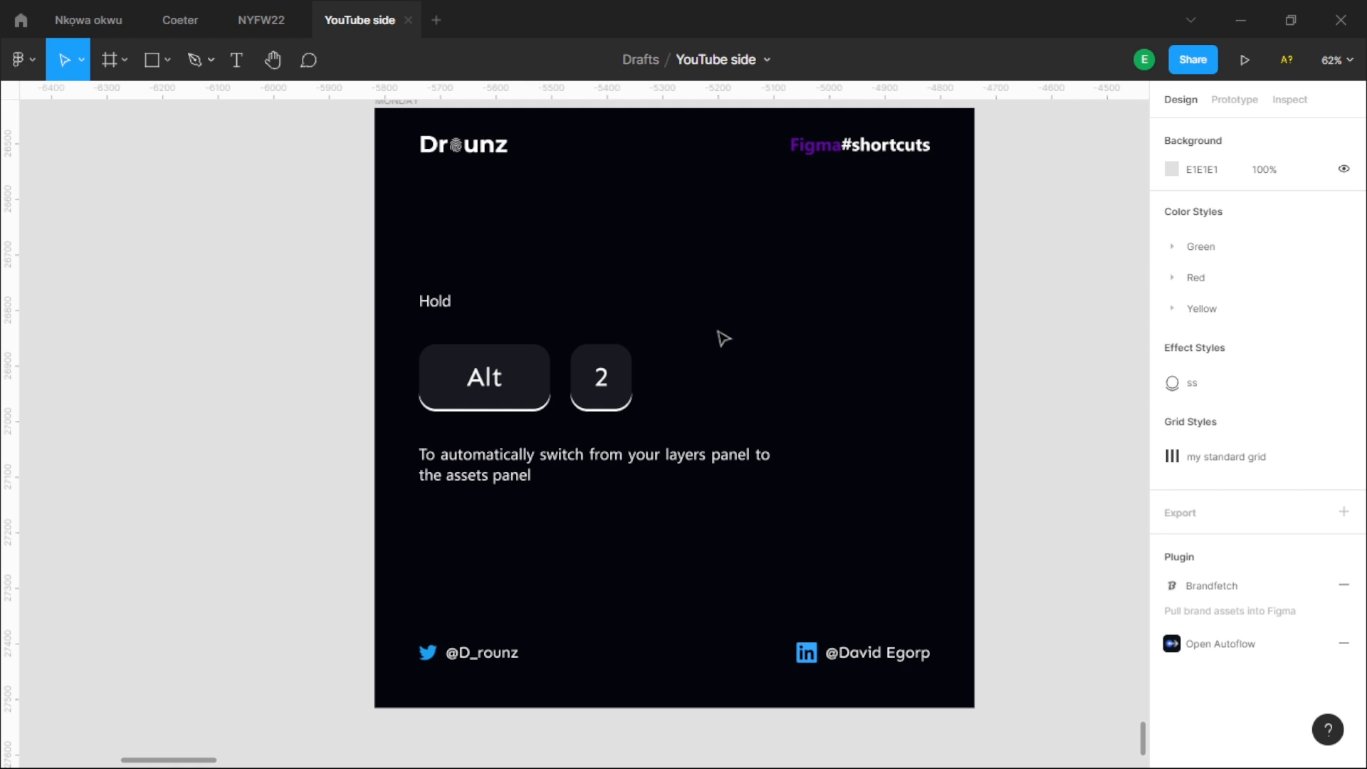
{"action": "key", "text": "alt+1"}
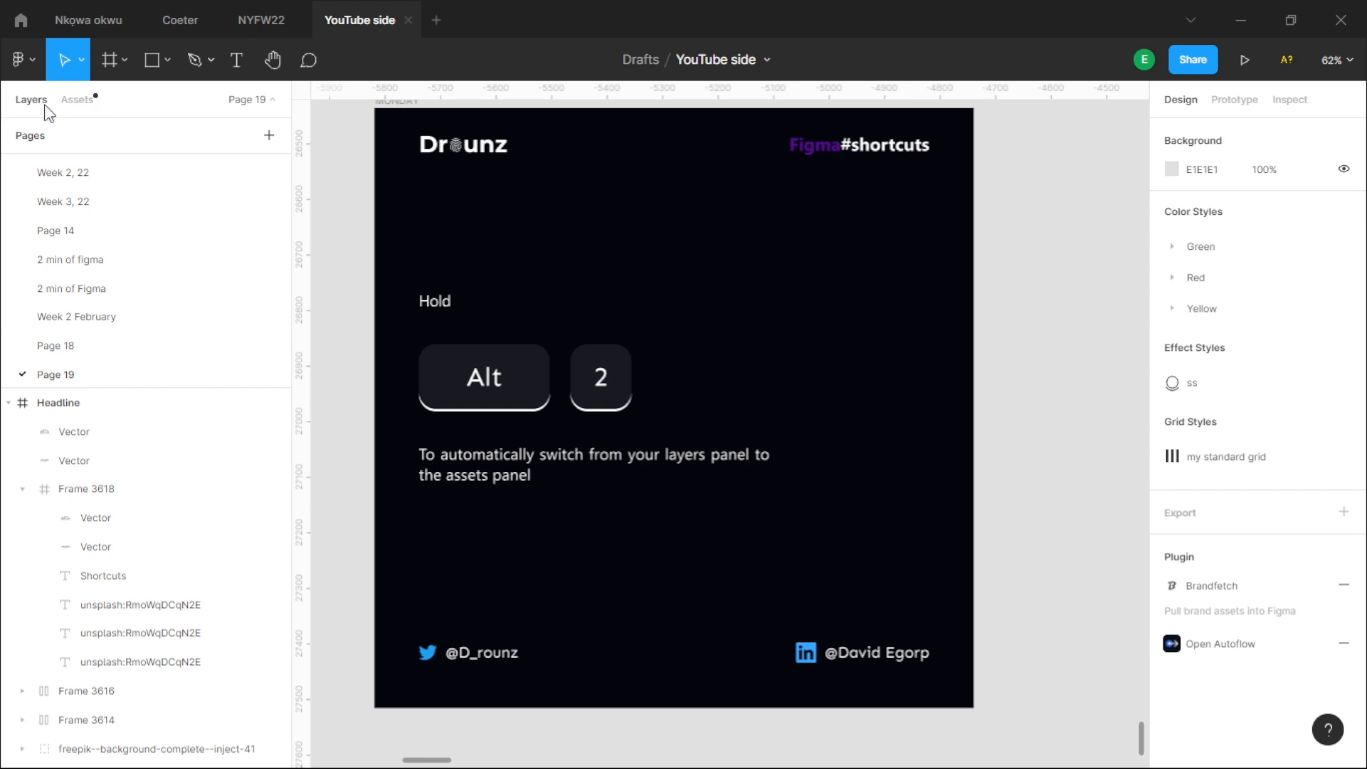
{"action": "left_click", "coordinate": [251, 99]}
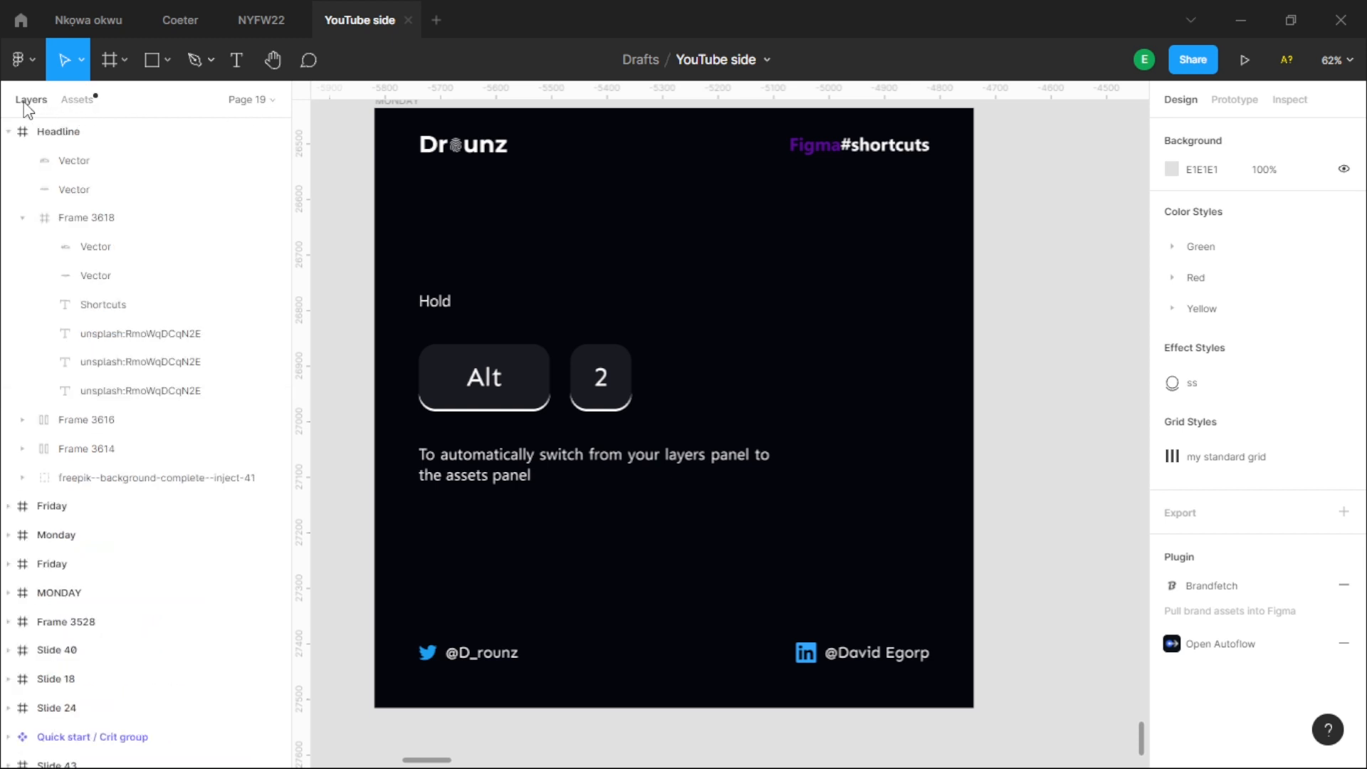
- Switch to the assets and collapse the "Used in this file" and "Chakra UI Figma Kit (discuss)" groups
{"action": "left_click", "coordinate": [77, 104]}
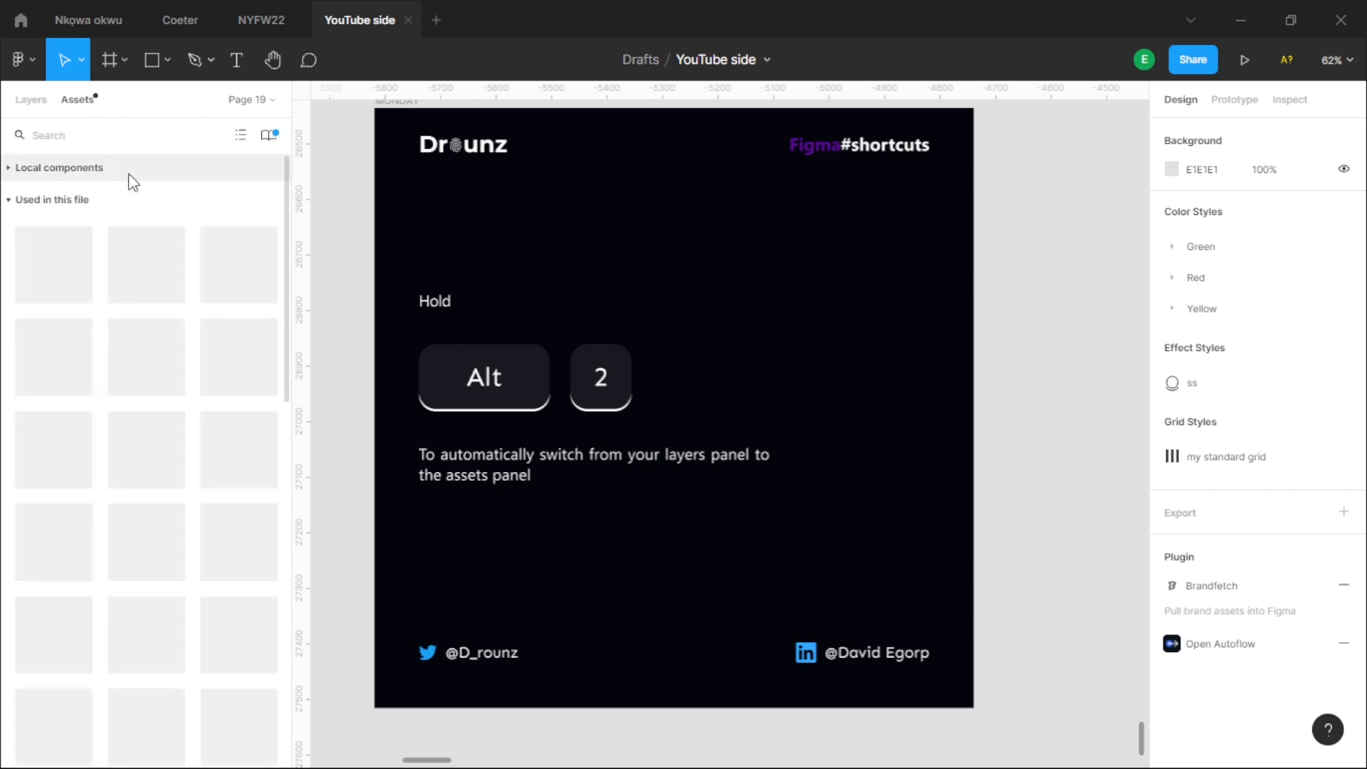
{"action": "left_click", "coordinate": [8, 201]}
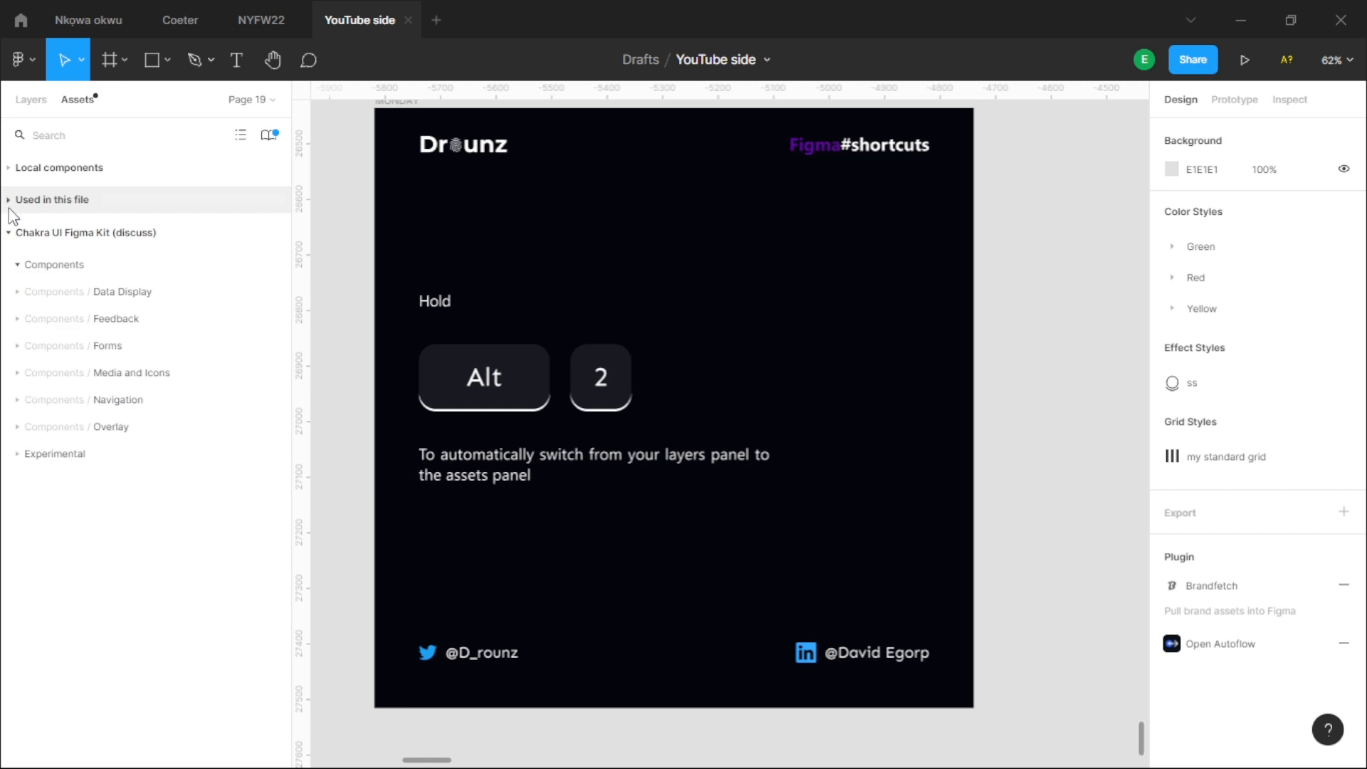
{"action": "left_click", "coordinate": [18, 234]}
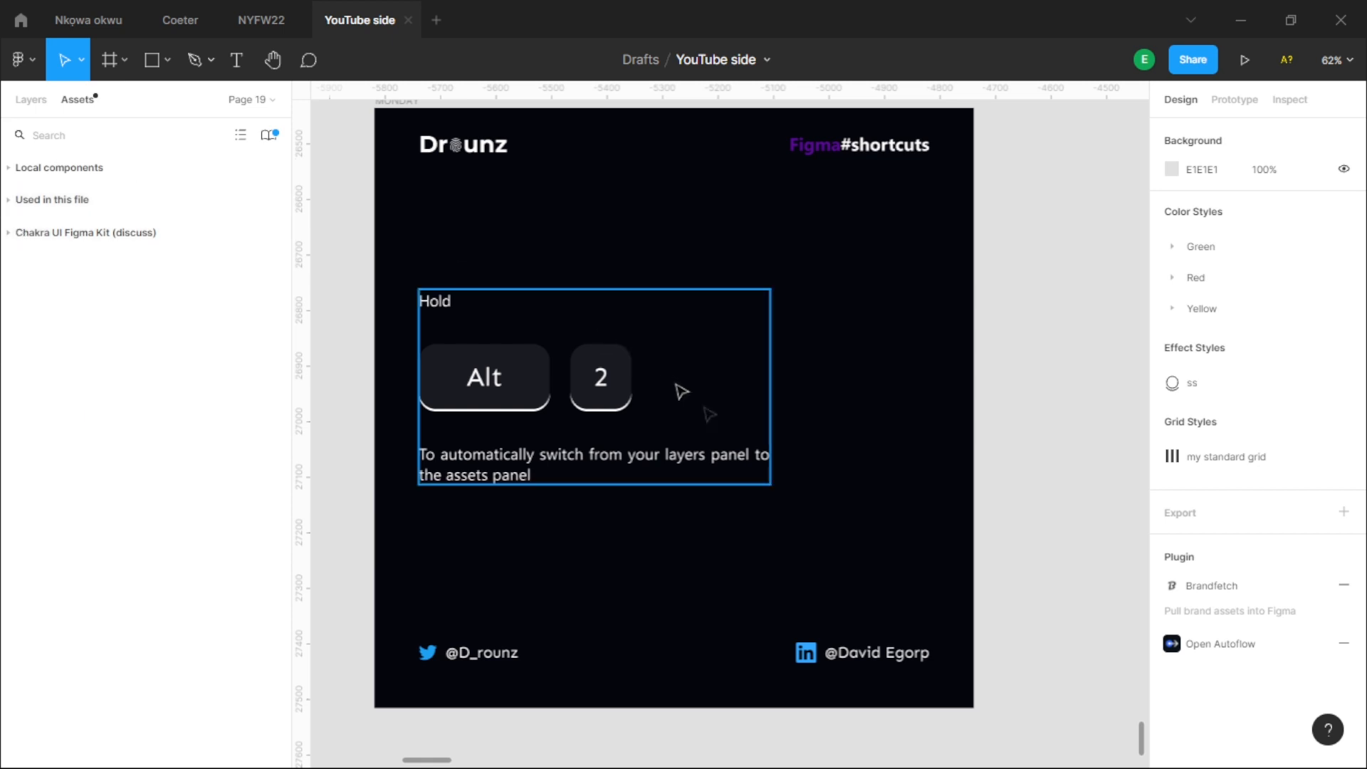
{"action": "scroll", "coordinate": [675, 622], "scroll_direction": "left", "scroll_amount": 1}
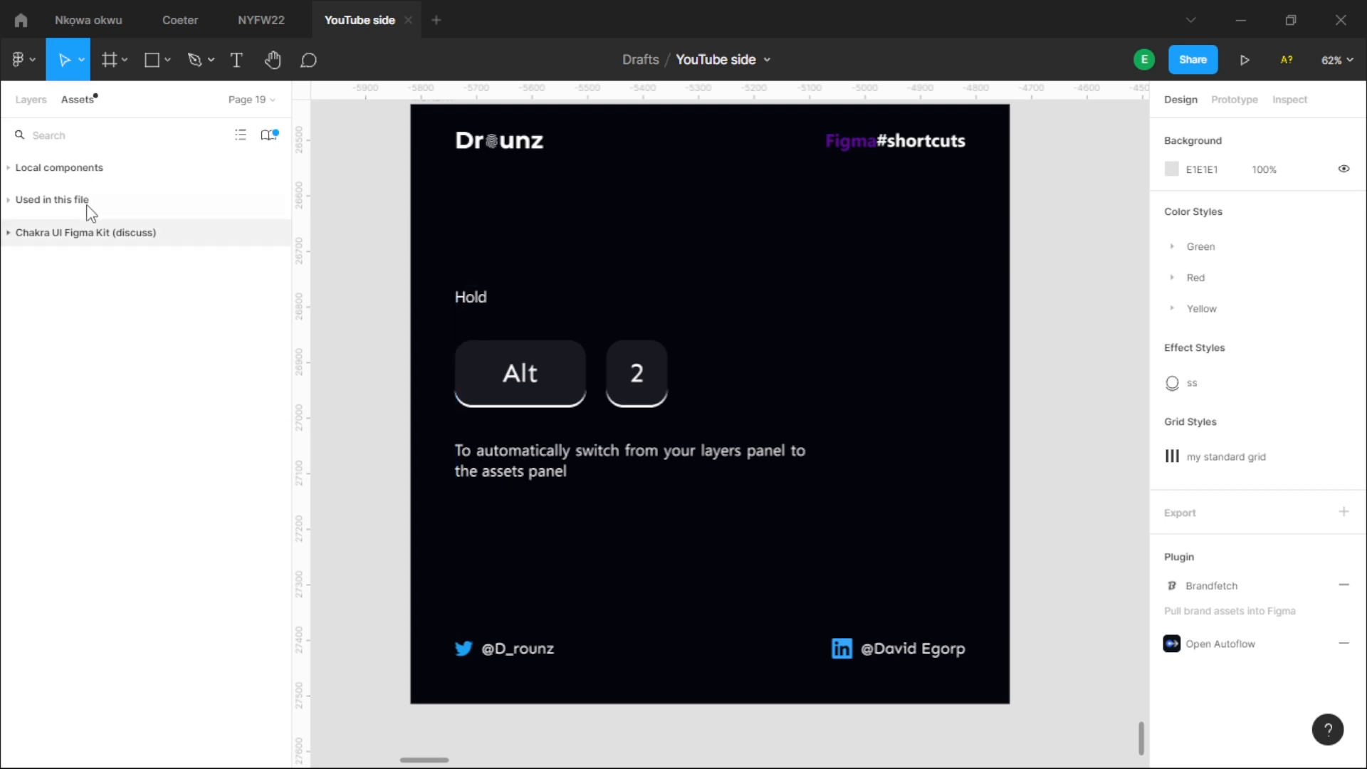
- Switch to the layers and back to the assets, leaving the Chakra kit's Components collapsed and "Used in this file" expanded
{"action": "left_click", "coordinate": [29, 98]}
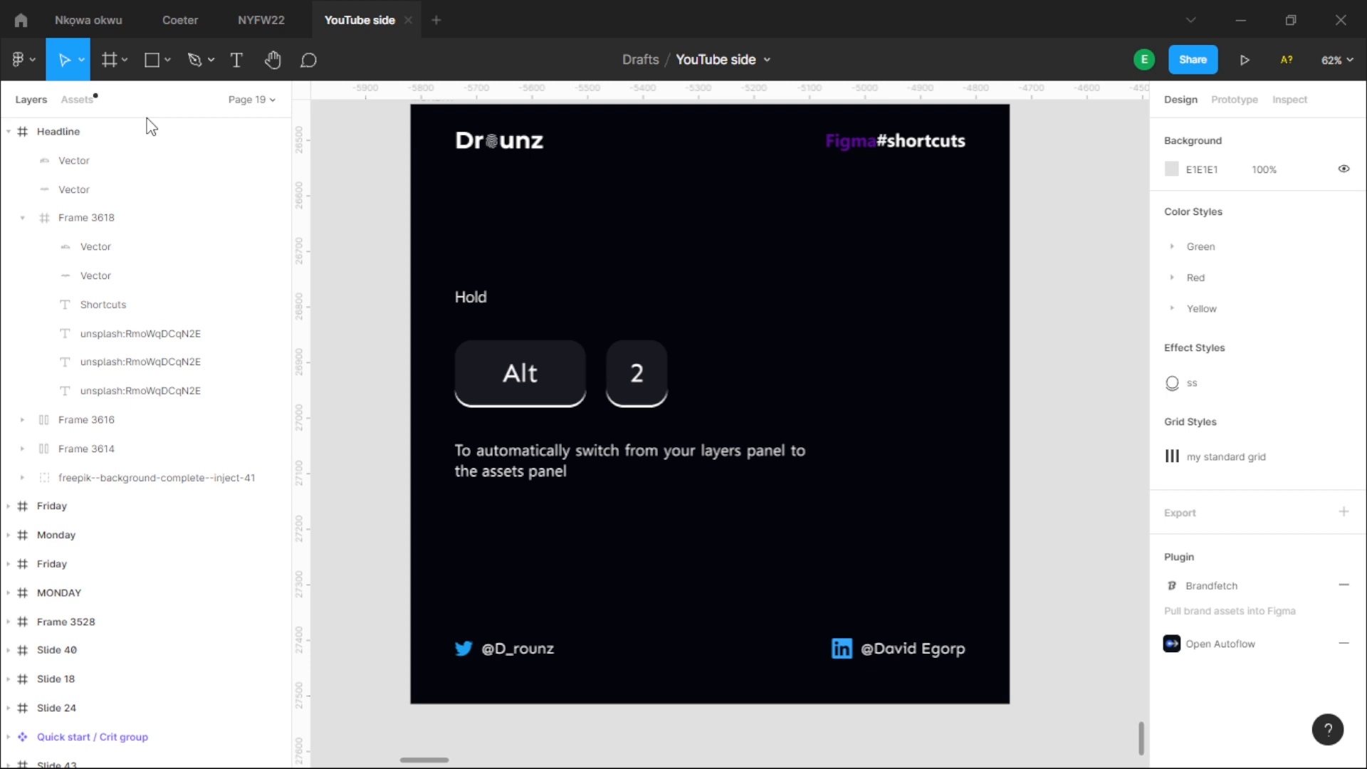
{"action": "key", "text": "alt+2"}
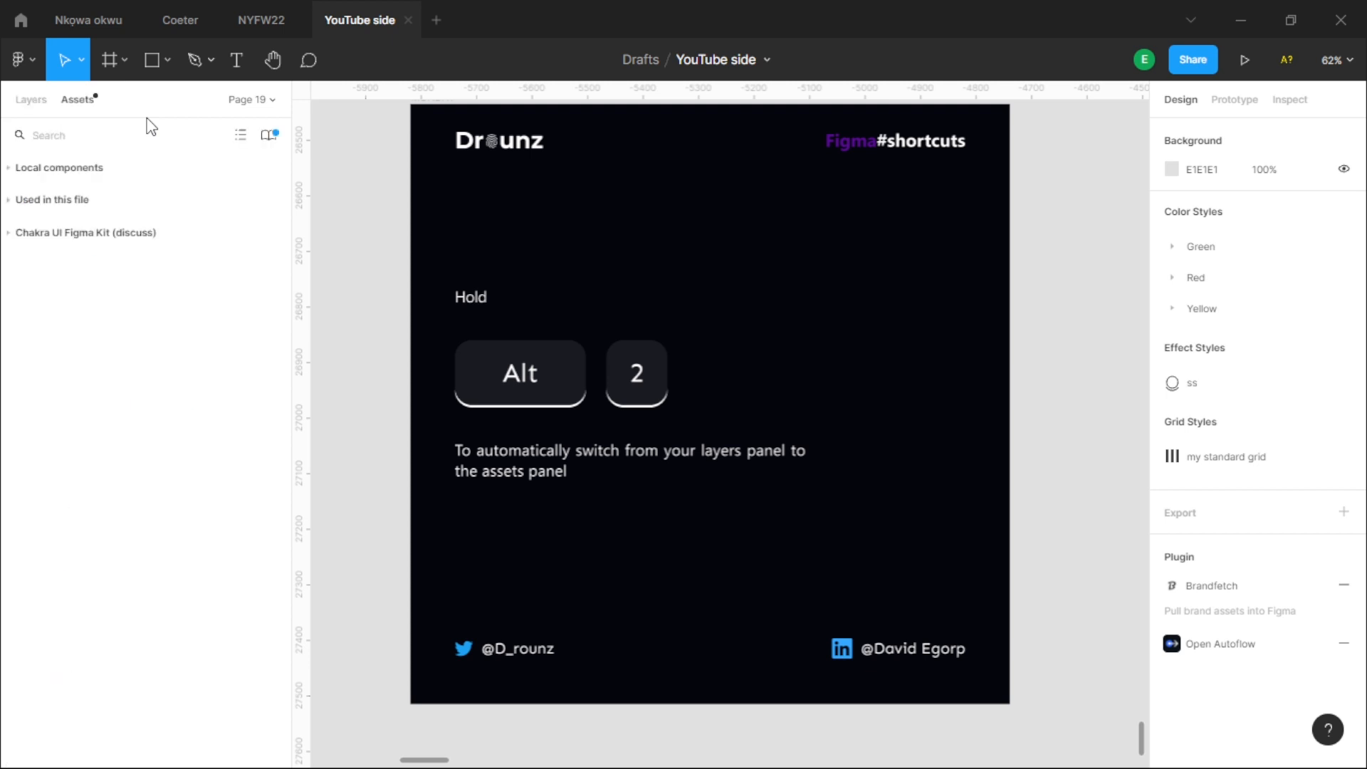
{"action": "left_click", "coordinate": [12, 178]}
{"action": "left_click", "coordinate": [11, 174]}
{"action": "left_click", "coordinate": [11, 232]}
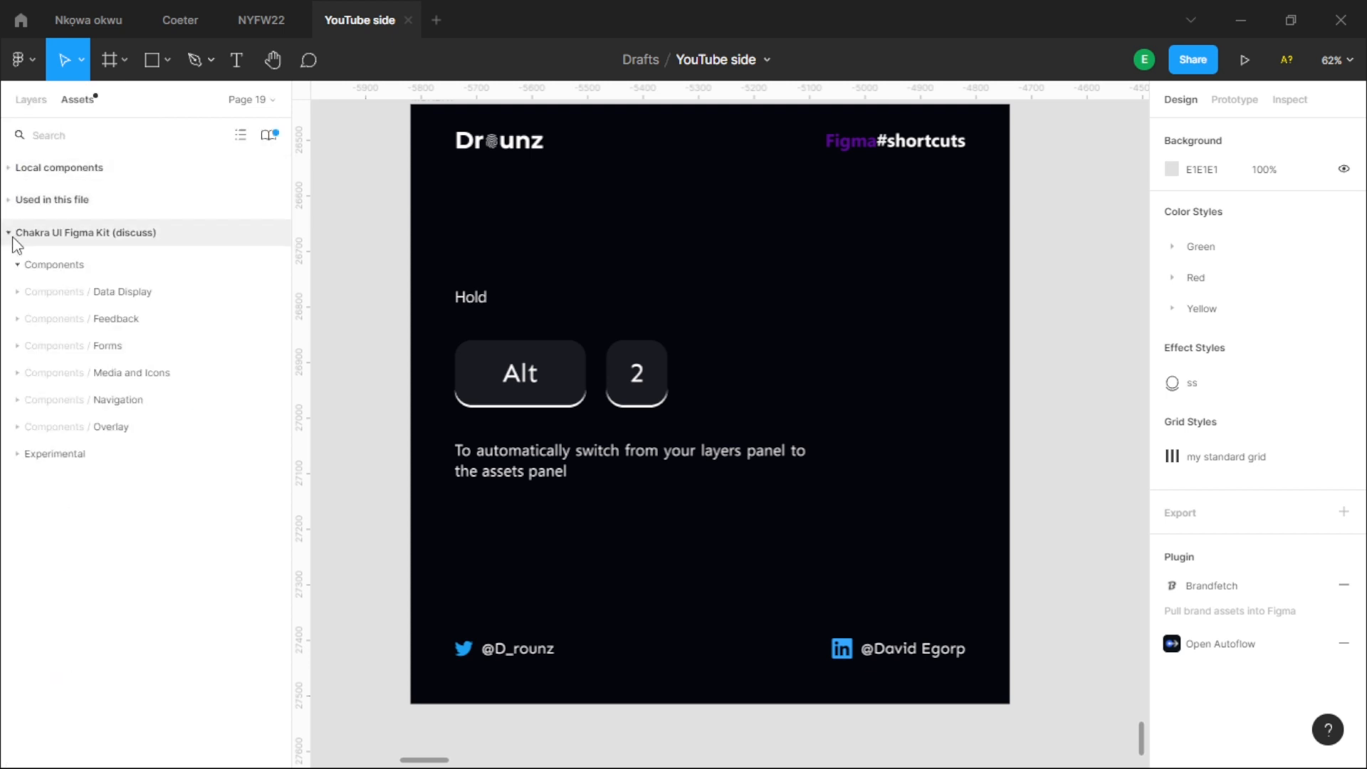
{"action": "left_click", "coordinate": [22, 264]}
{"action": "left_click", "coordinate": [9, 232]}
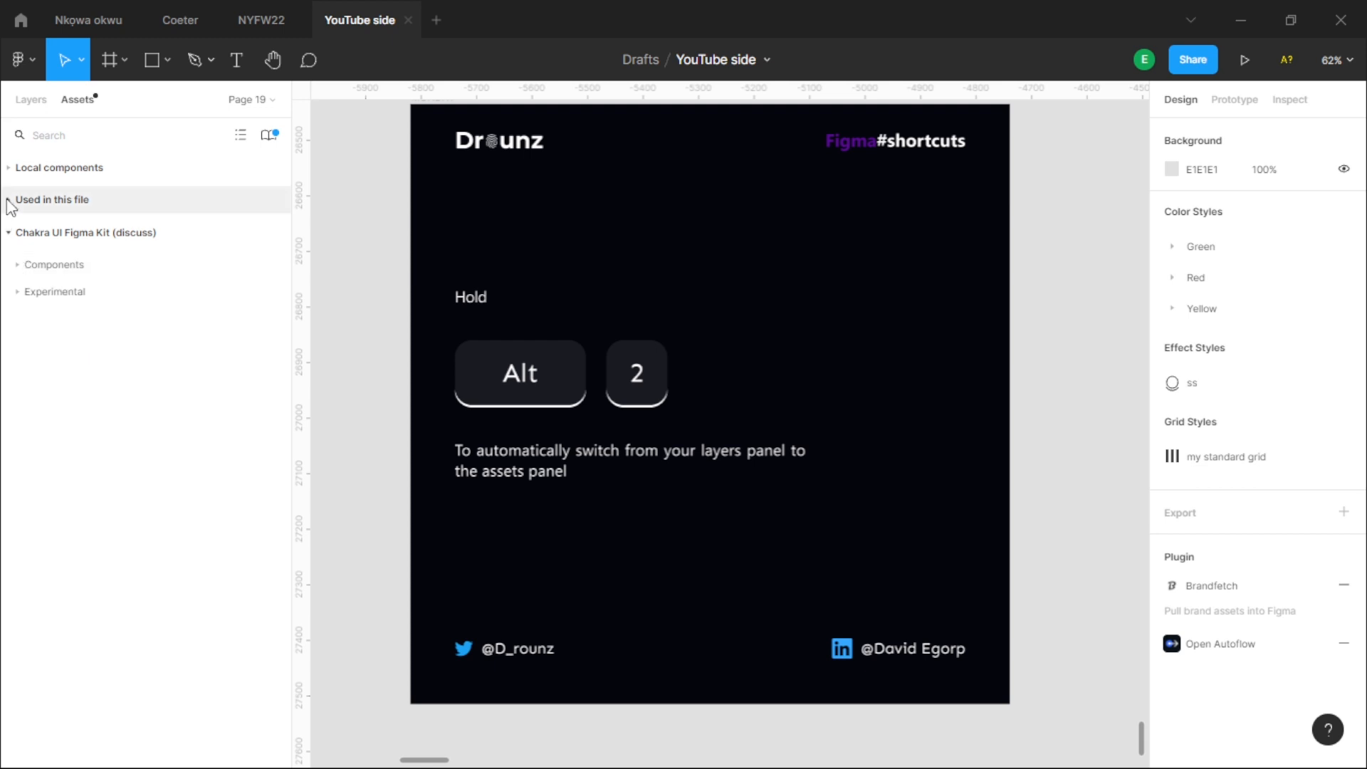
{"action": "left_click", "coordinate": [10, 200]}
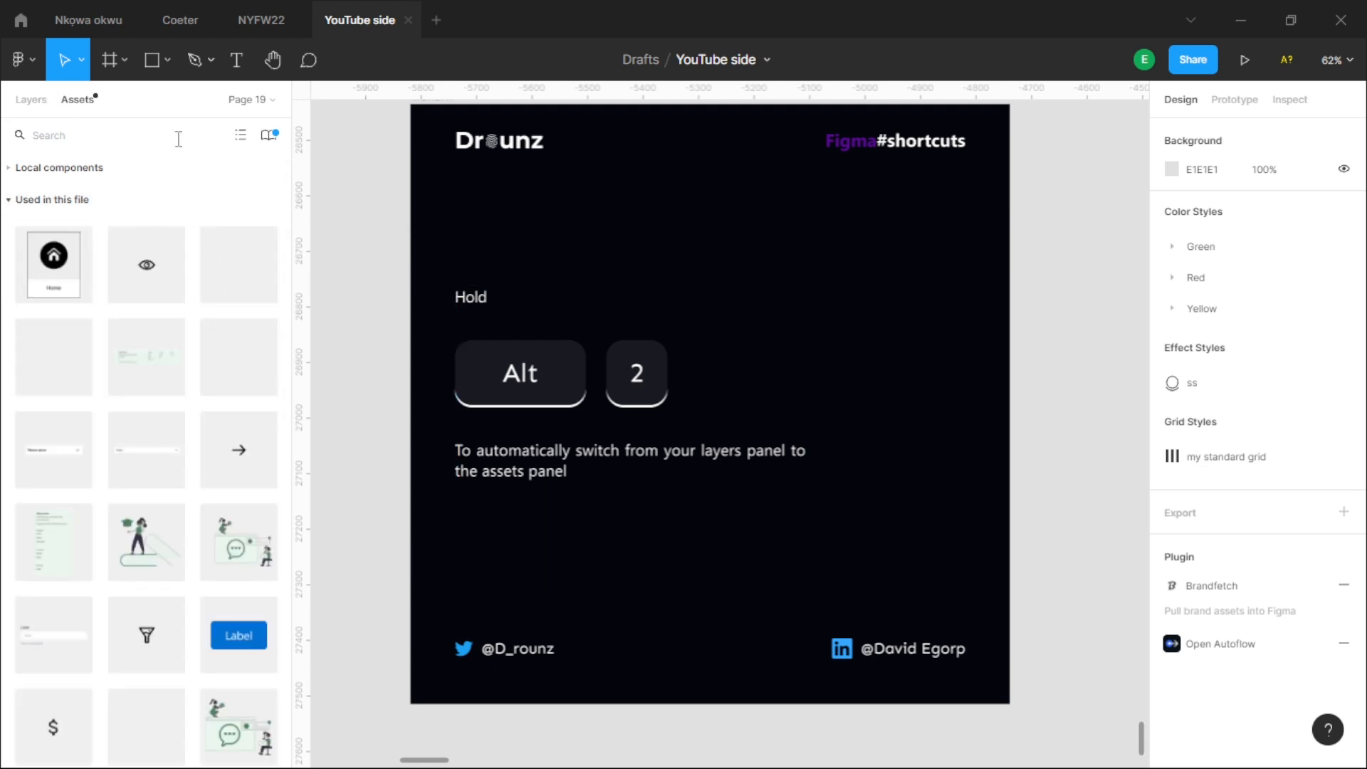
{"action": "scroll", "coordinate": [784, 370], "scroll_direction": "down", "scroll_amount": 3}
- Alternate between layers and assets, ending on the assets, and browse the components used in this file
{"action": "left_click", "coordinate": [30, 99]}
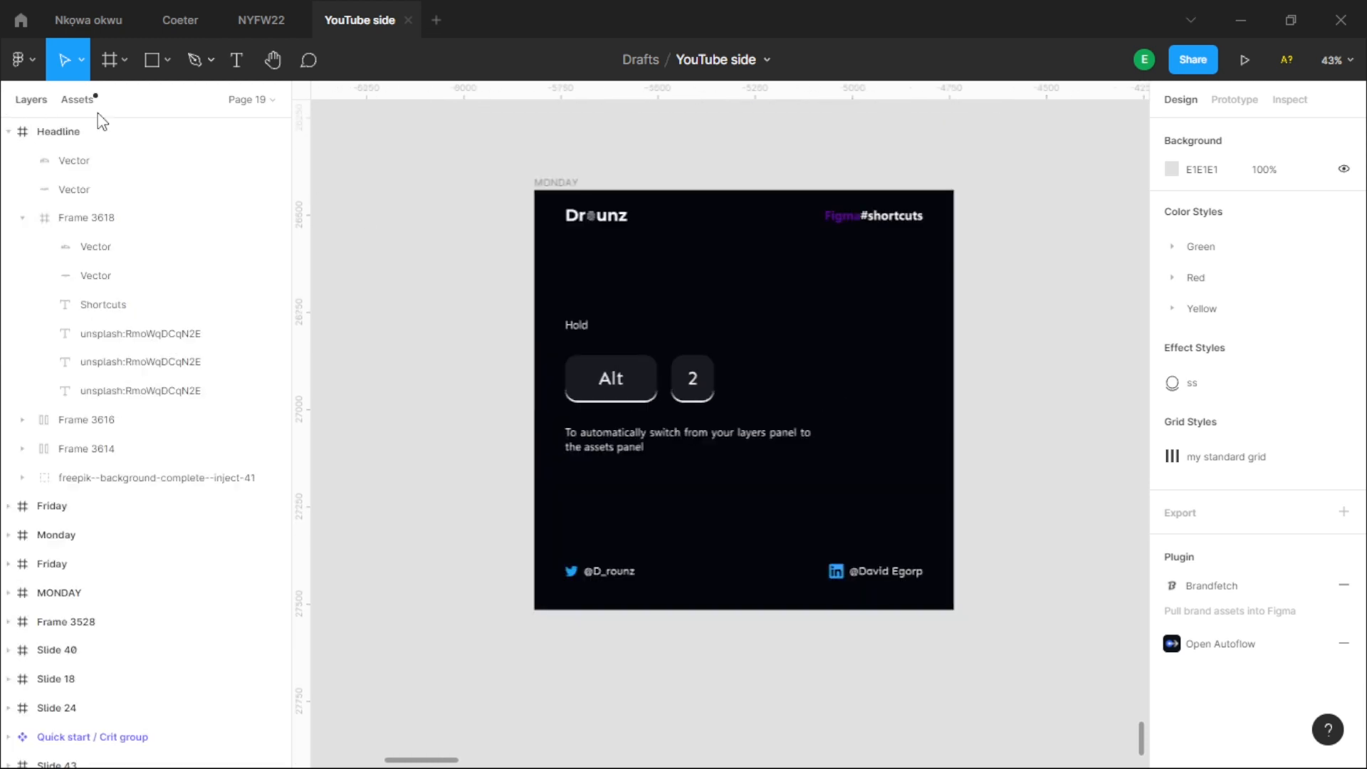
{"action": "left_click", "coordinate": [78, 101]}
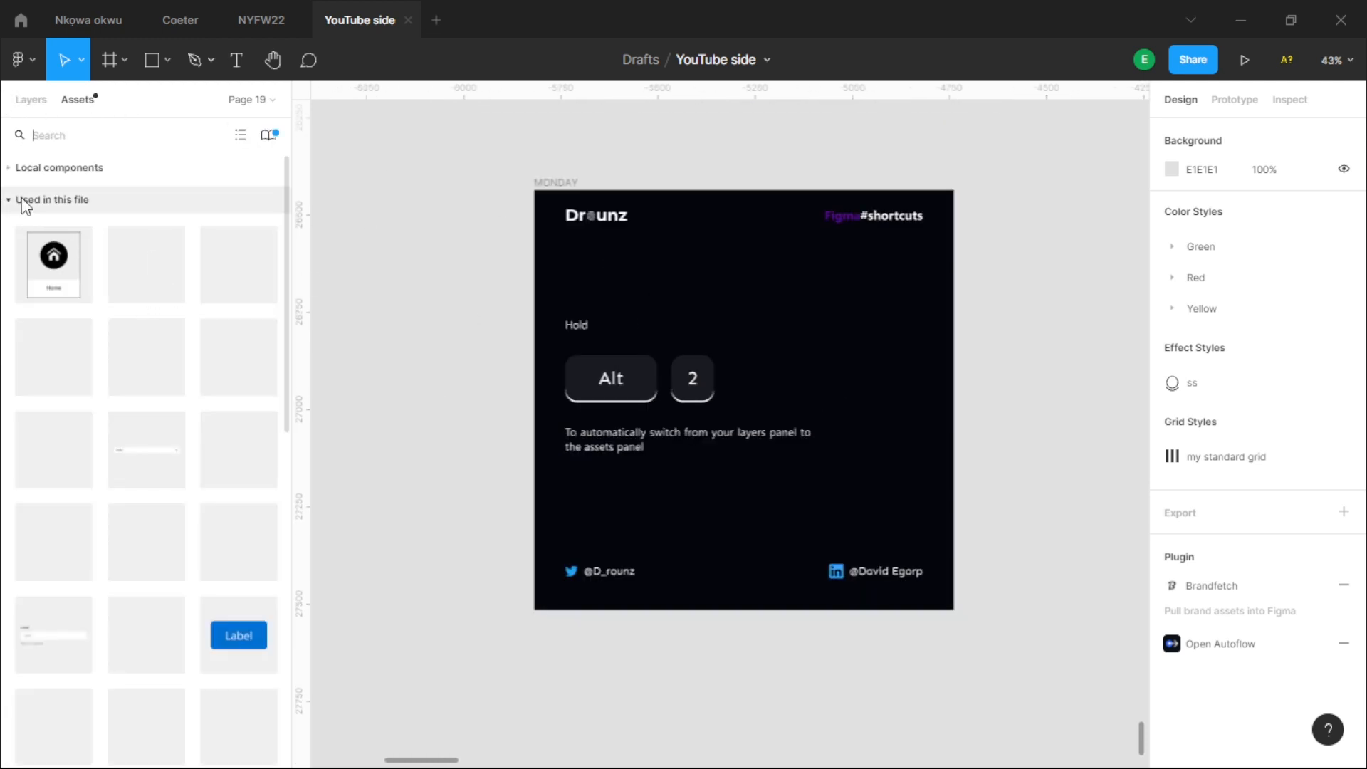
{"action": "left_click", "coordinate": [32, 101]}
{"action": "scroll", "coordinate": [690, 455], "scroll_direction": "up", "scroll_amount": 3}
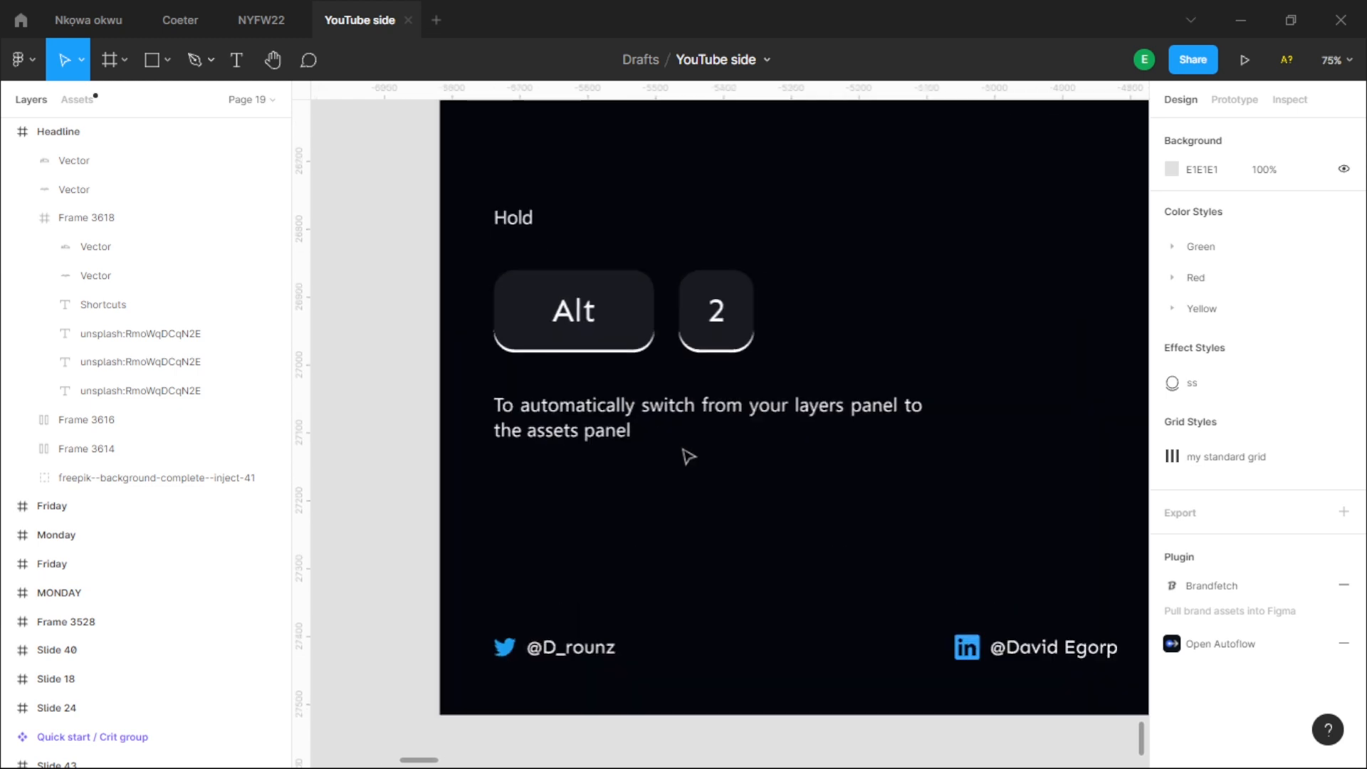
{"action": "key", "text": "alt+2"}
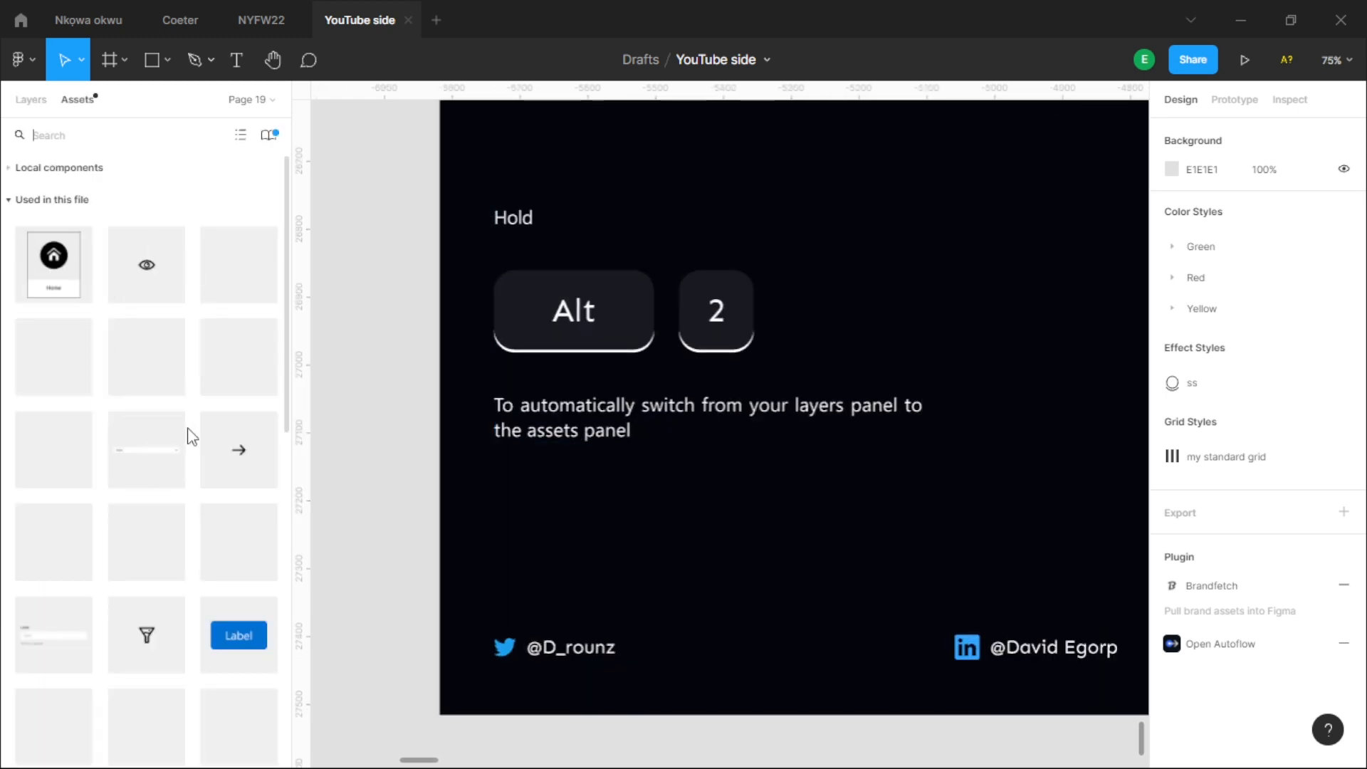
{"action": "scroll", "coordinate": [194, 437], "scroll_direction": "down", "scroll_amount": 1}
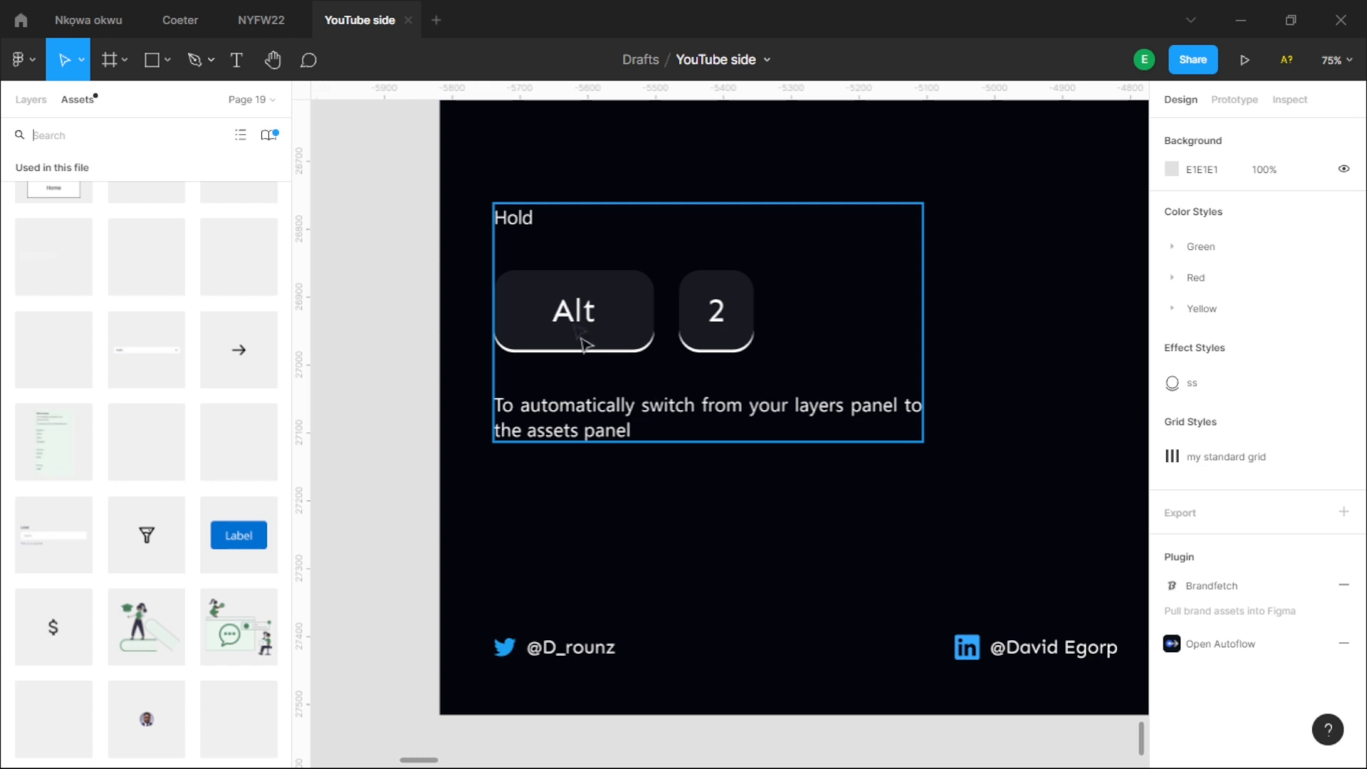
- Find and read the slide that explains the Alt 1 shortcut
{"action": "scroll", "coordinate": [595, 309], "scroll_direction": "down", "scroll_amount": 4}
{"action": "left_click_drag", "start_coordinate": [853, 289], "coordinate": [811, 358]}
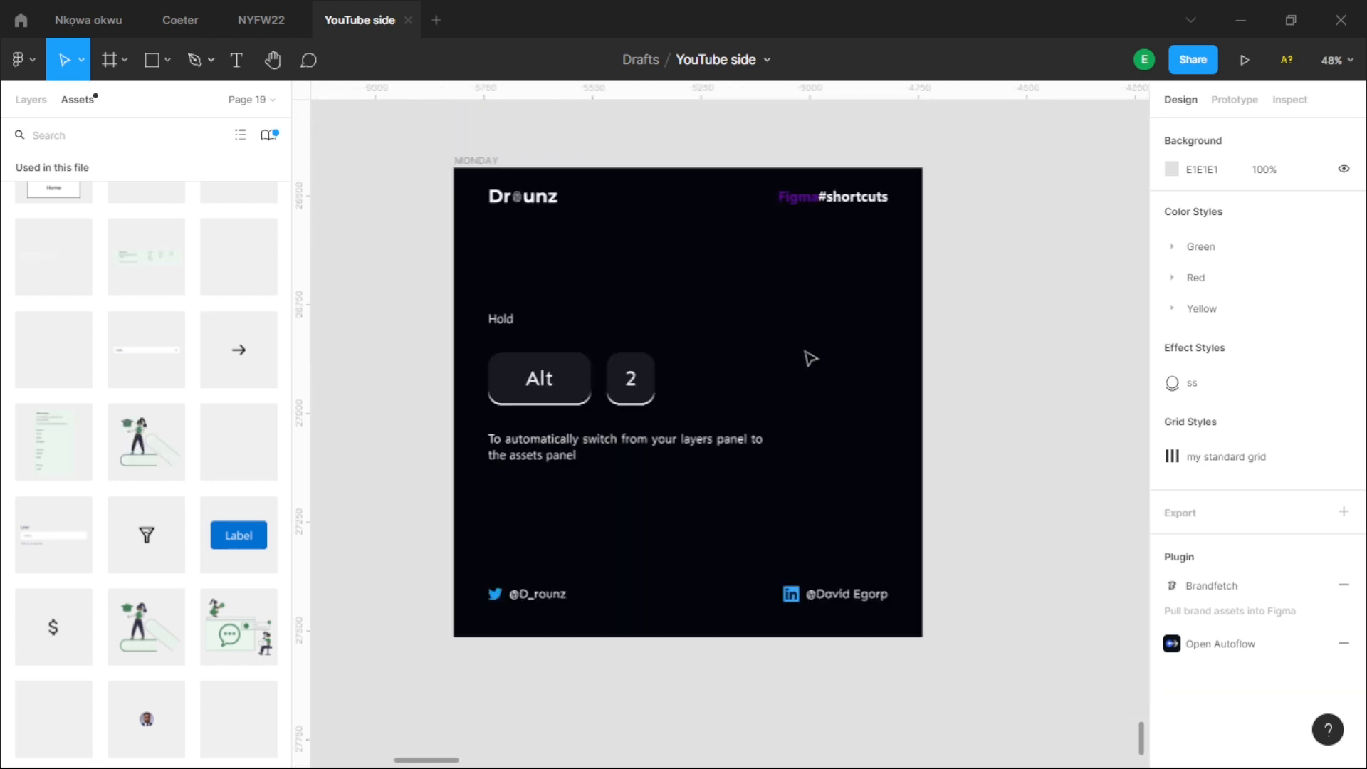
{"action": "scroll", "coordinate": [696, 296], "scroll_direction": "down", "scroll_amount": 3}
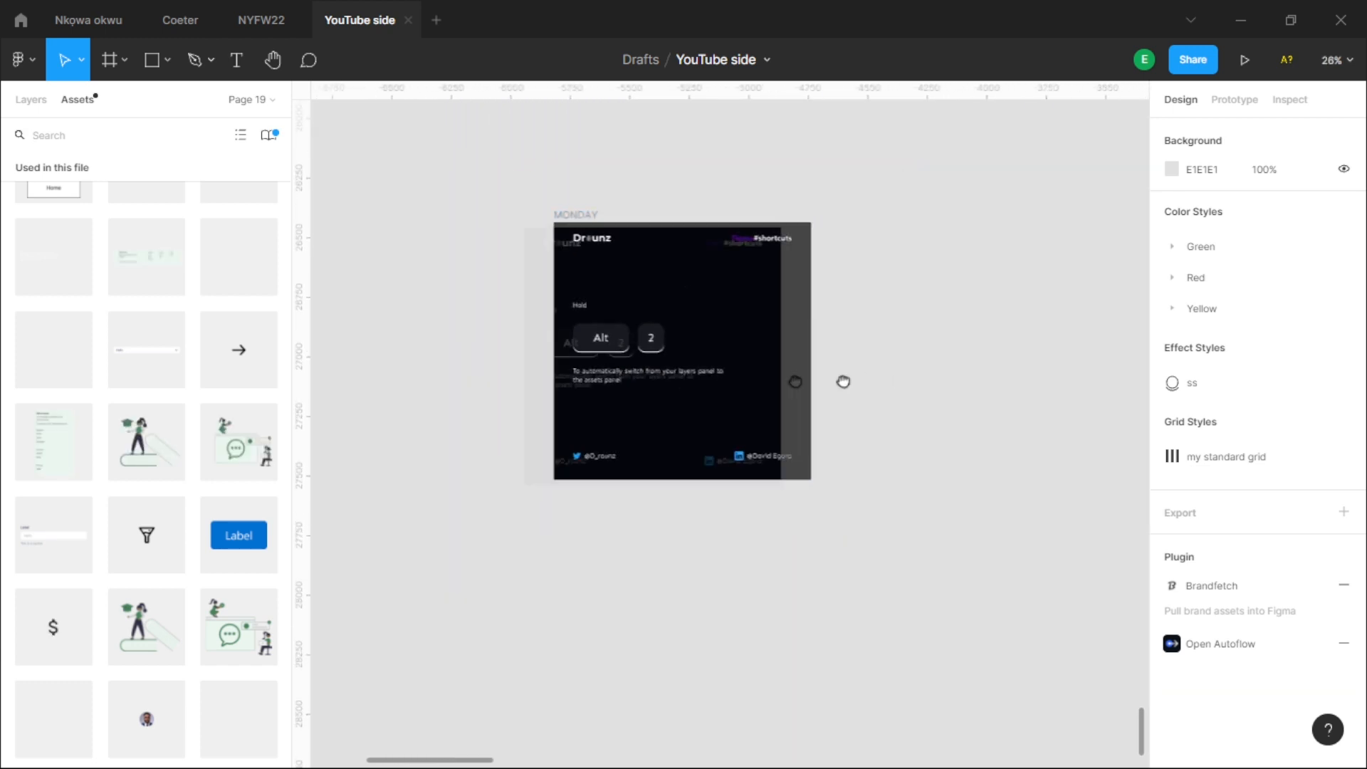
{"action": "scroll", "coordinate": [843, 382], "scroll_direction": "left", "scroll_amount": 5}
{"action": "left_click_drag", "start_coordinate": [1014, 327], "coordinate": [826, 336]}
{"action": "scroll", "coordinate": [811, 336], "scroll_direction": "up", "scroll_amount": 8}
{"action": "scroll", "coordinate": [811, 336], "scroll_direction": "down", "scroll_amount": 2}
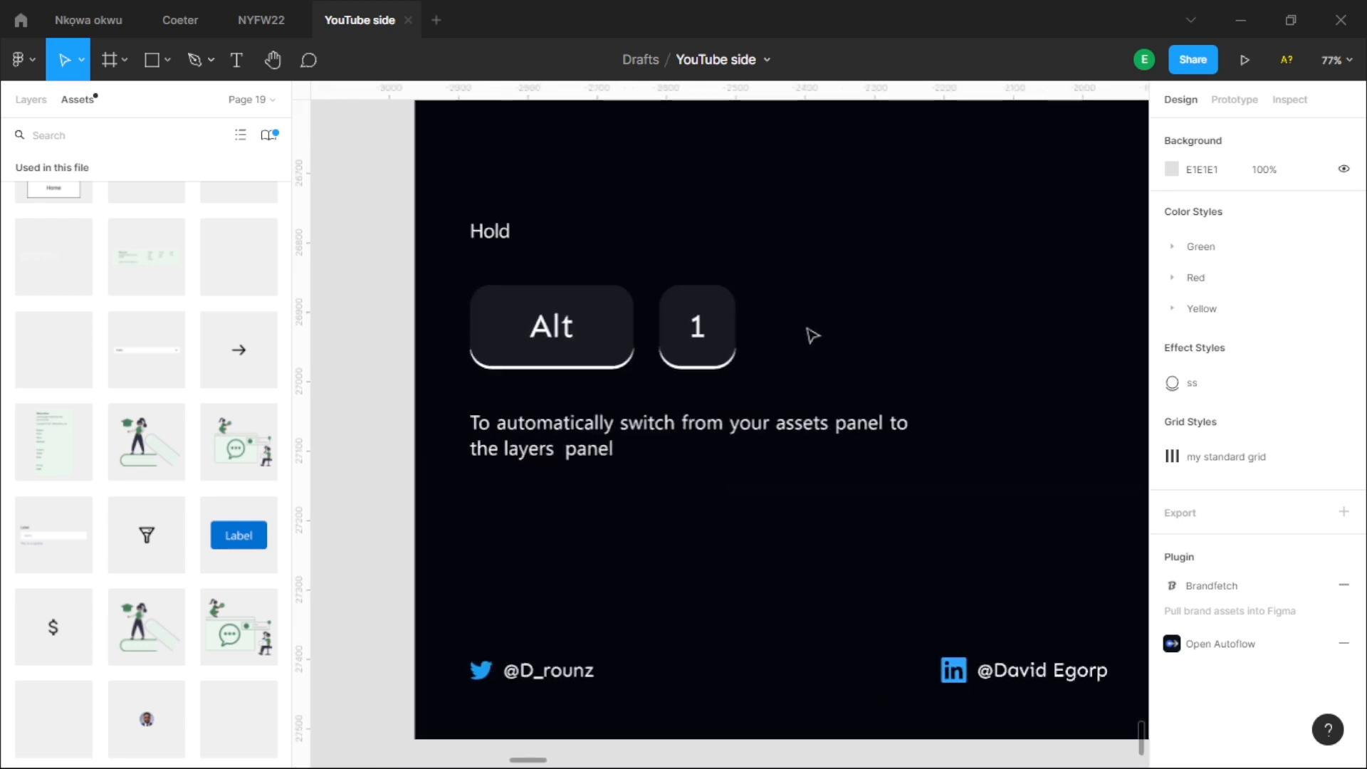
{"action": "left_click_drag", "start_coordinate": [898, 367], "coordinate": [818, 391]}
{"action": "scroll", "coordinate": [818, 391], "scroll_direction": "down", "scroll_amount": 2}
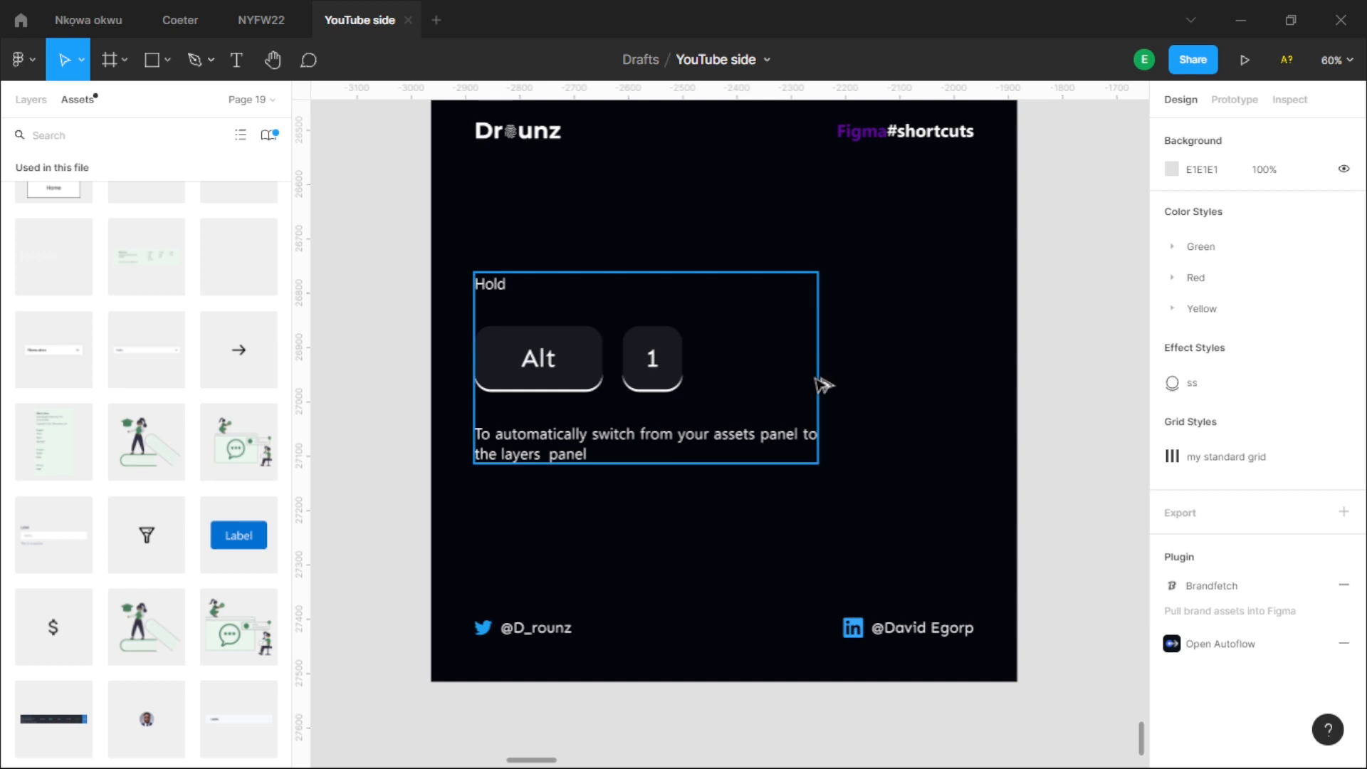
- Switch from the assets to the layers and return to the assets
{"action": "key", "text": "alt+1"}
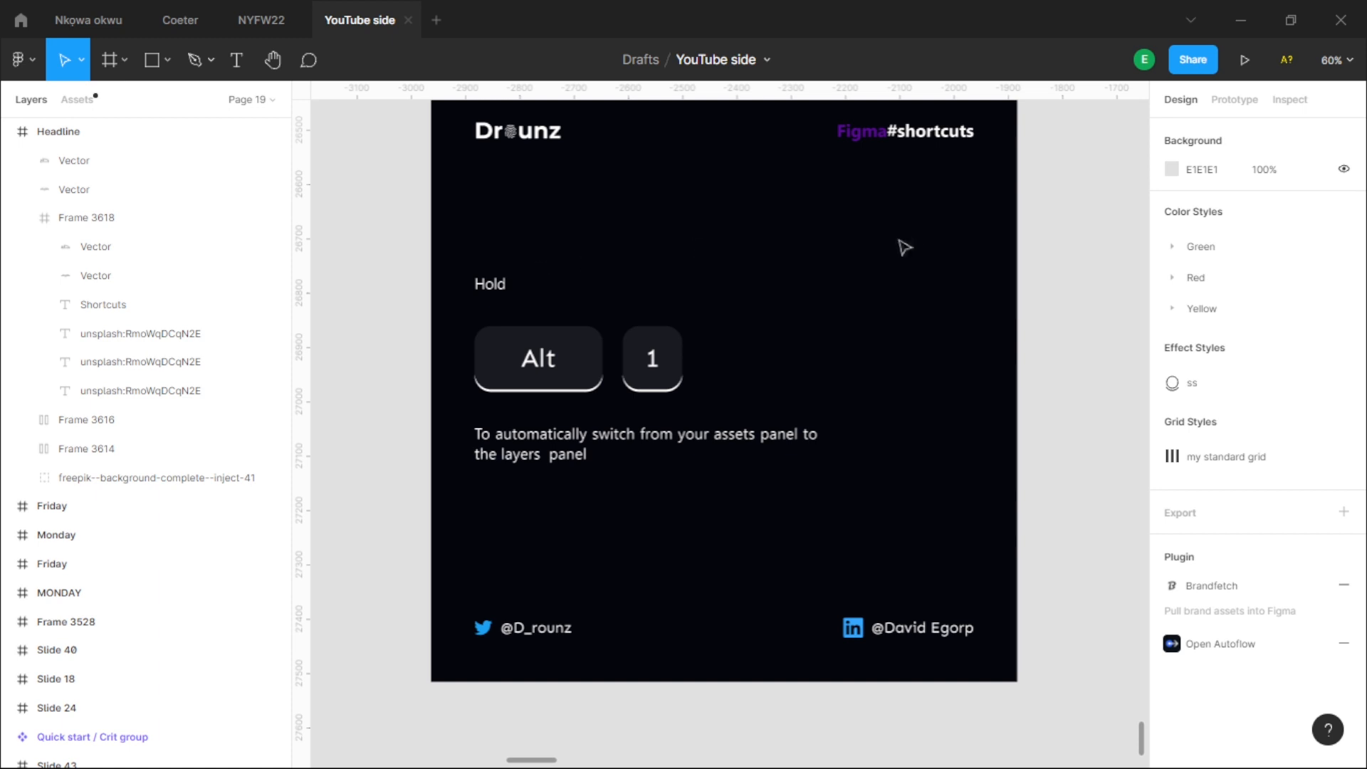
{"action": "left_click_drag", "start_coordinate": [833, 266], "coordinate": [815, 293]}
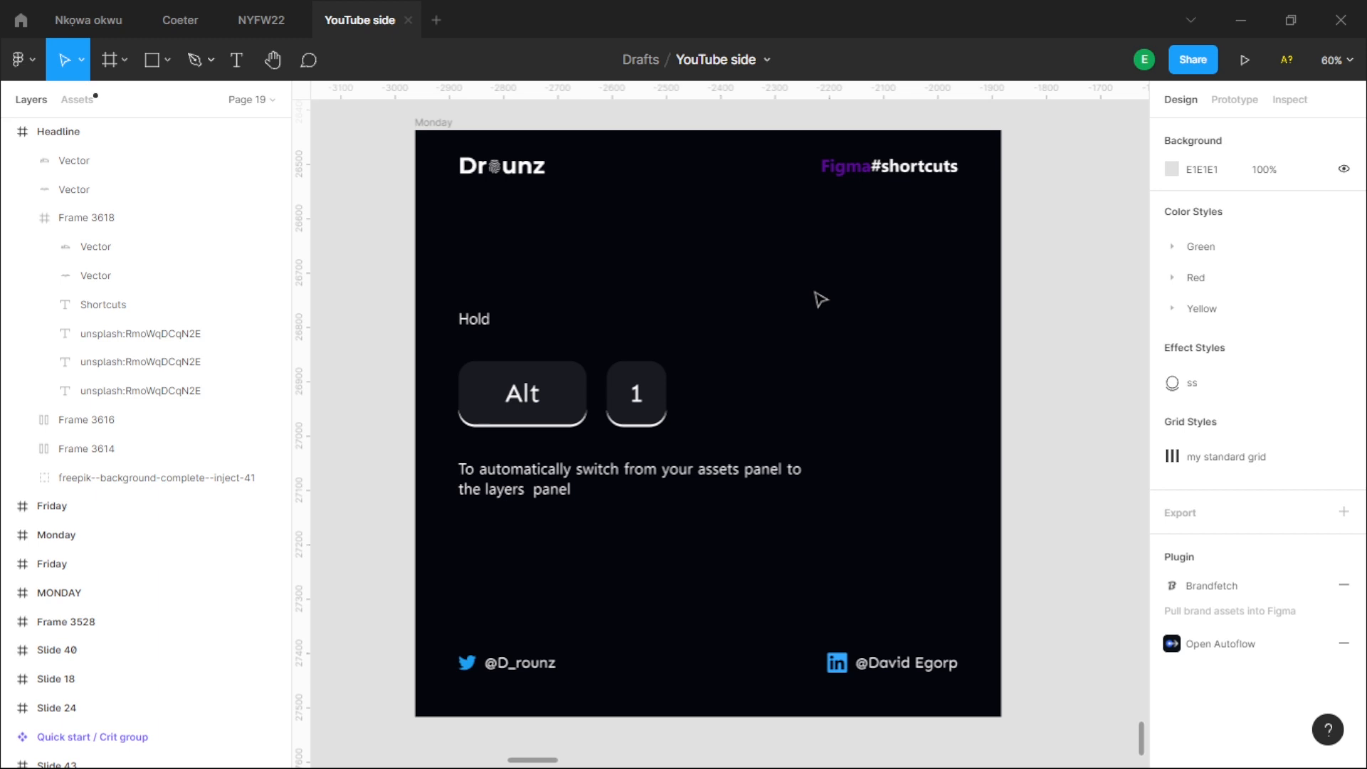
{"action": "left_click", "coordinate": [78, 100]}
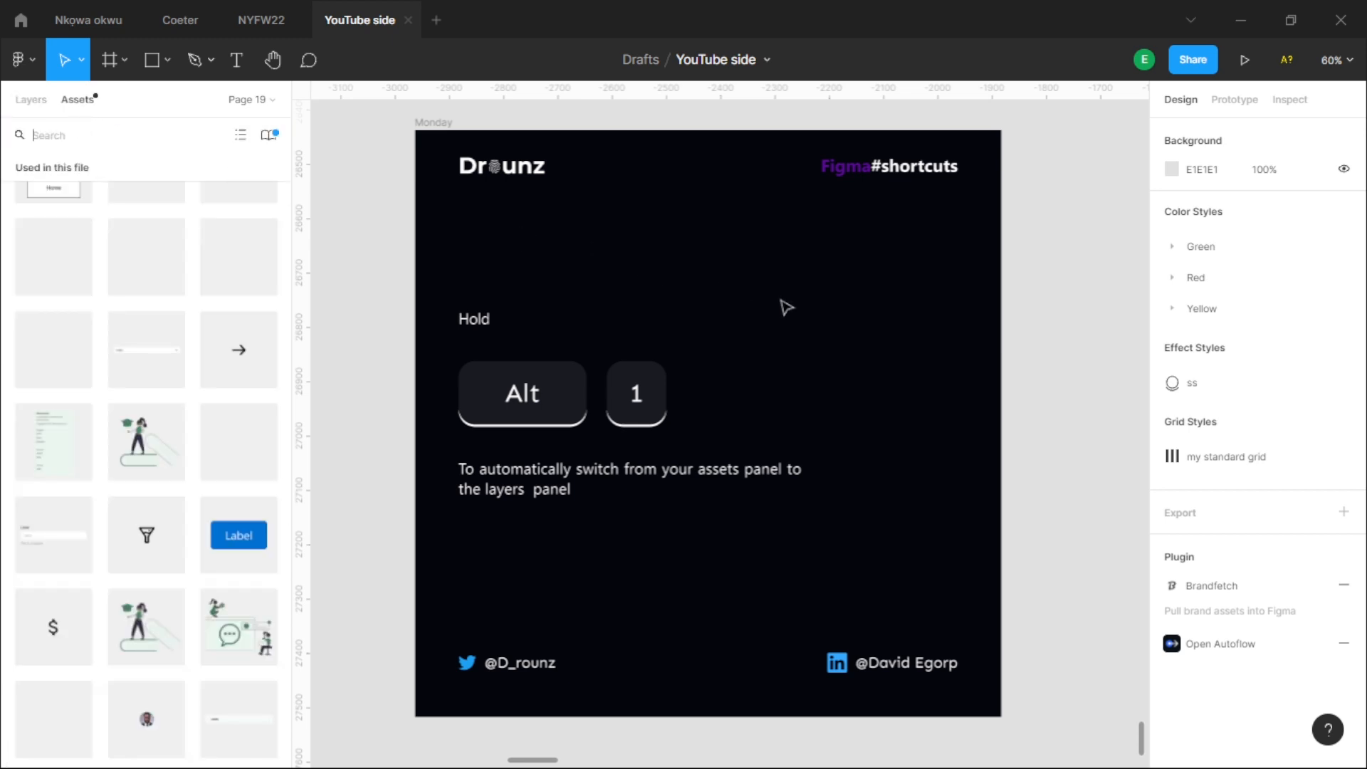
- Place a blue Label button and two "Emoji: Un-hide me!" instances on the Monday slide, with one emoji beside the button
{"action": "scroll", "coordinate": [142, 473], "scroll_direction": "down", "scroll_amount": 5}
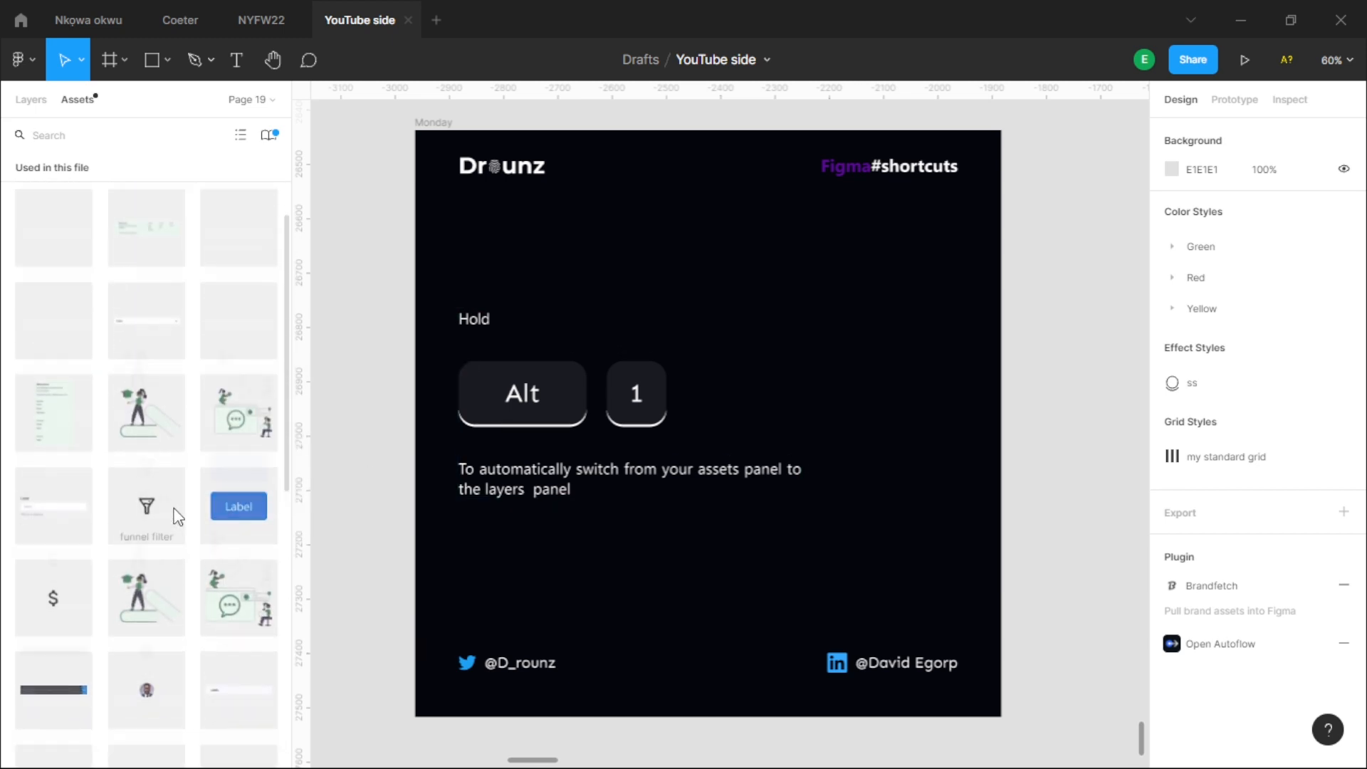
{"action": "scroll", "coordinate": [174, 518], "scroll_direction": "down", "scroll_amount": 2}
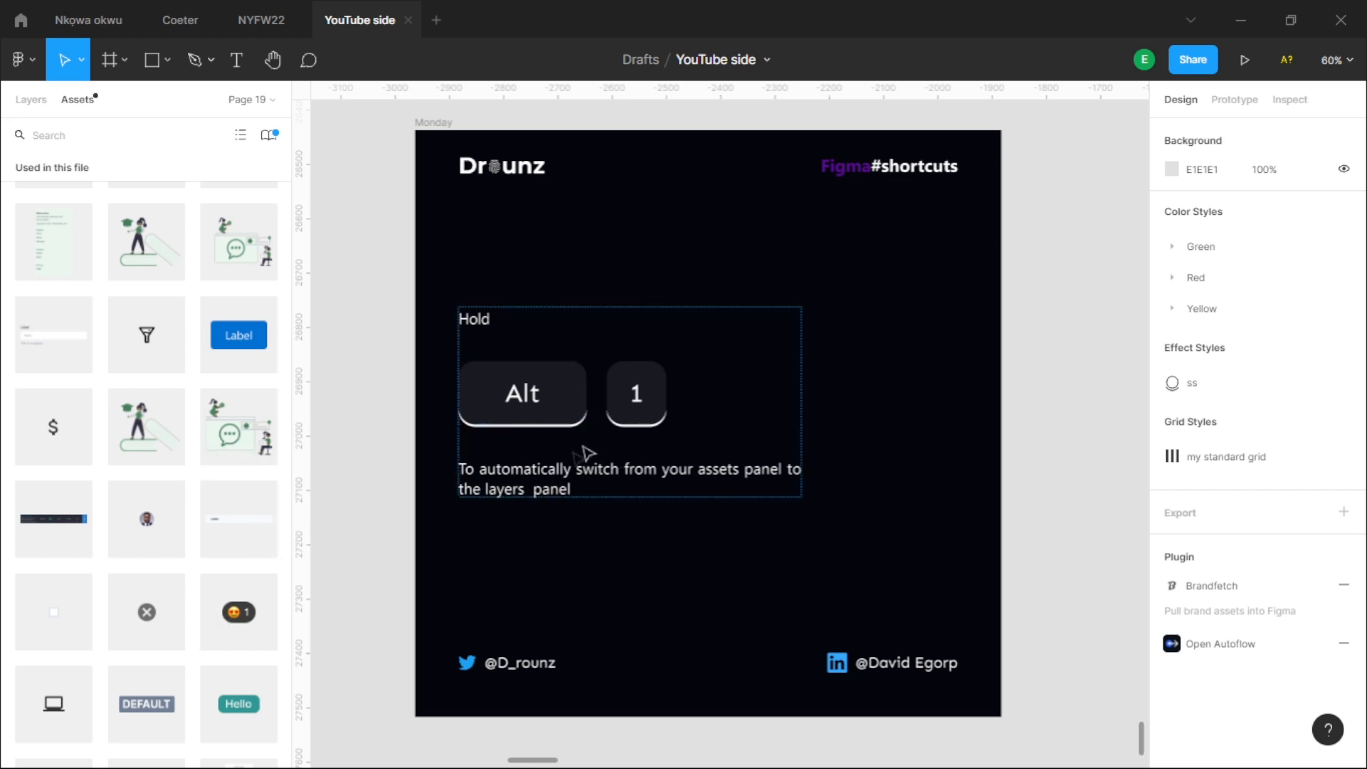
{"action": "left_click_drag", "start_coordinate": [239, 617], "coordinate": [349, 489]}
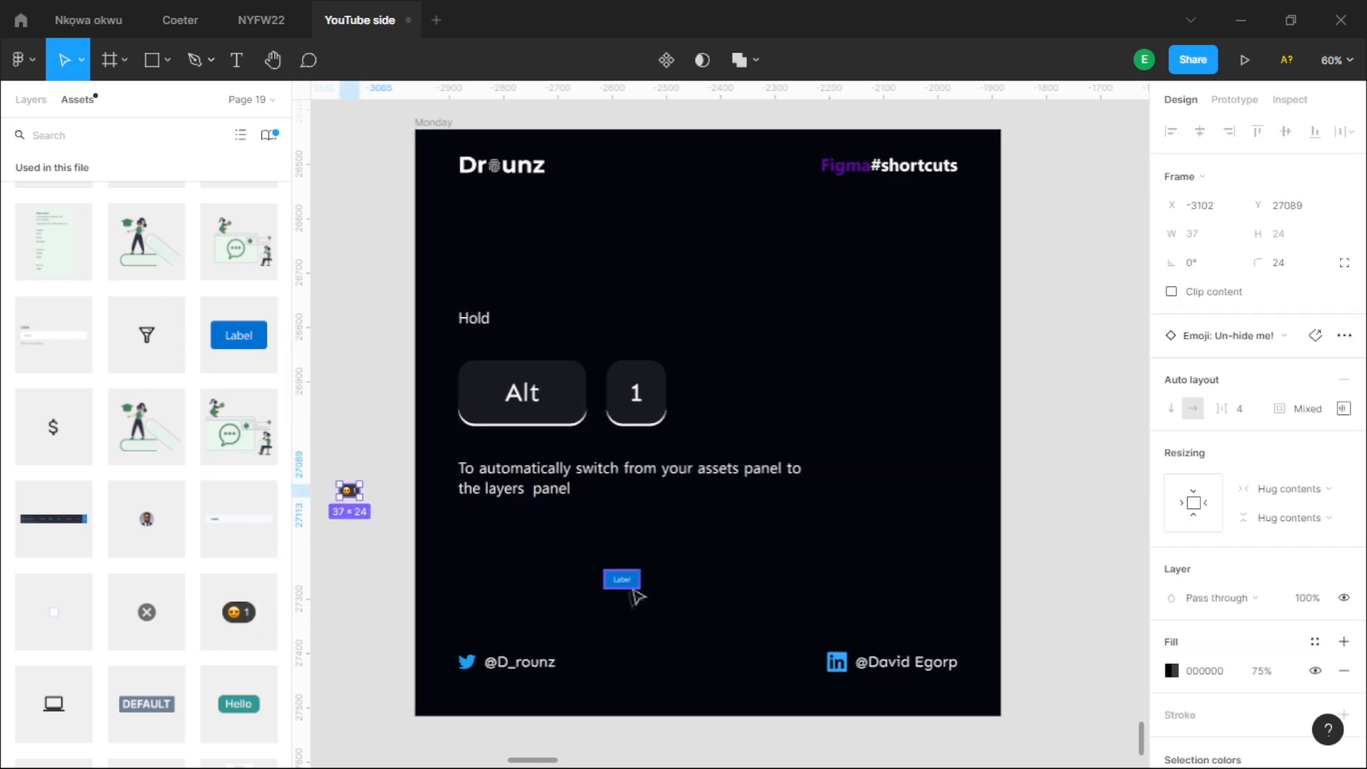
{"action": "left_click_drag", "start_coordinate": [352, 495], "coordinate": [666, 585]}
{"action": "scroll", "coordinate": [655, 601], "scroll_direction": "up", "scroll_amount": 10}
{"action": "scroll", "coordinate": [662, 527], "scroll_direction": "down", "scroll_amount": 5}
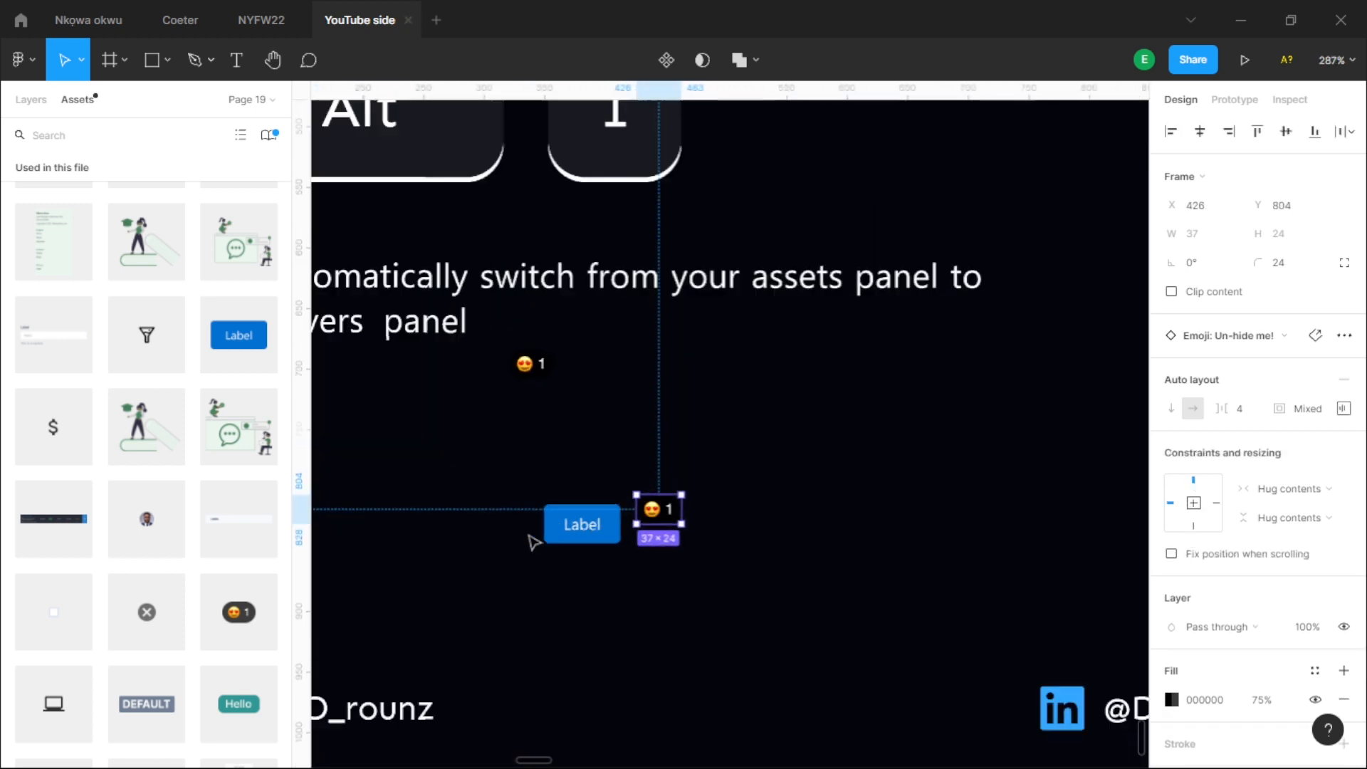
- Move the other emoji instance from under the text to the right of the first emoji and clear the selection
{"action": "scroll", "coordinate": [619, 544], "scroll_direction": "up", "scroll_amount": 3}
{"action": "scroll", "coordinate": [549, 190], "scroll_direction": "down", "scroll_amount": 5}
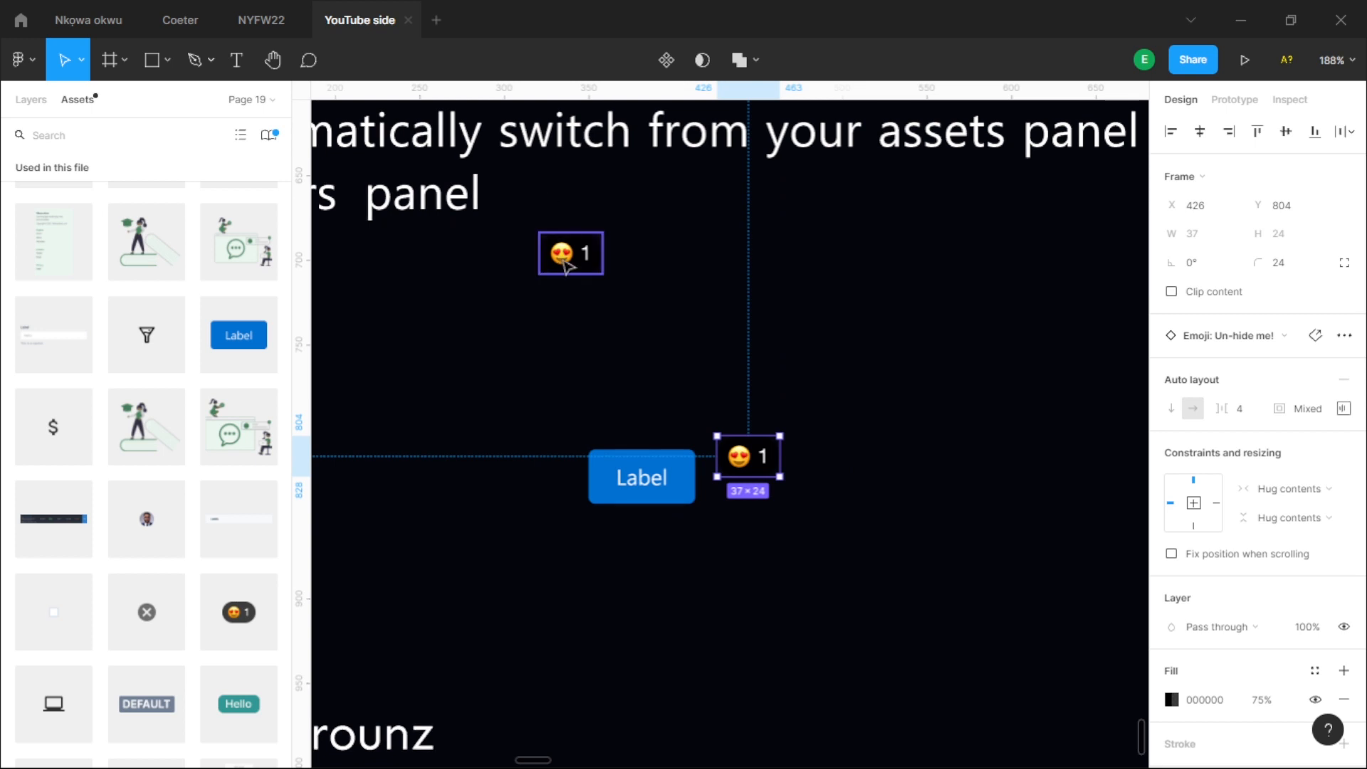
{"action": "left_click_drag", "start_coordinate": [563, 260], "coordinate": [817, 482]}
{"action": "left_click", "coordinate": [708, 336]}
{"action": "scroll", "coordinate": [708, 334], "scroll_direction": "down", "scroll_amount": 5}
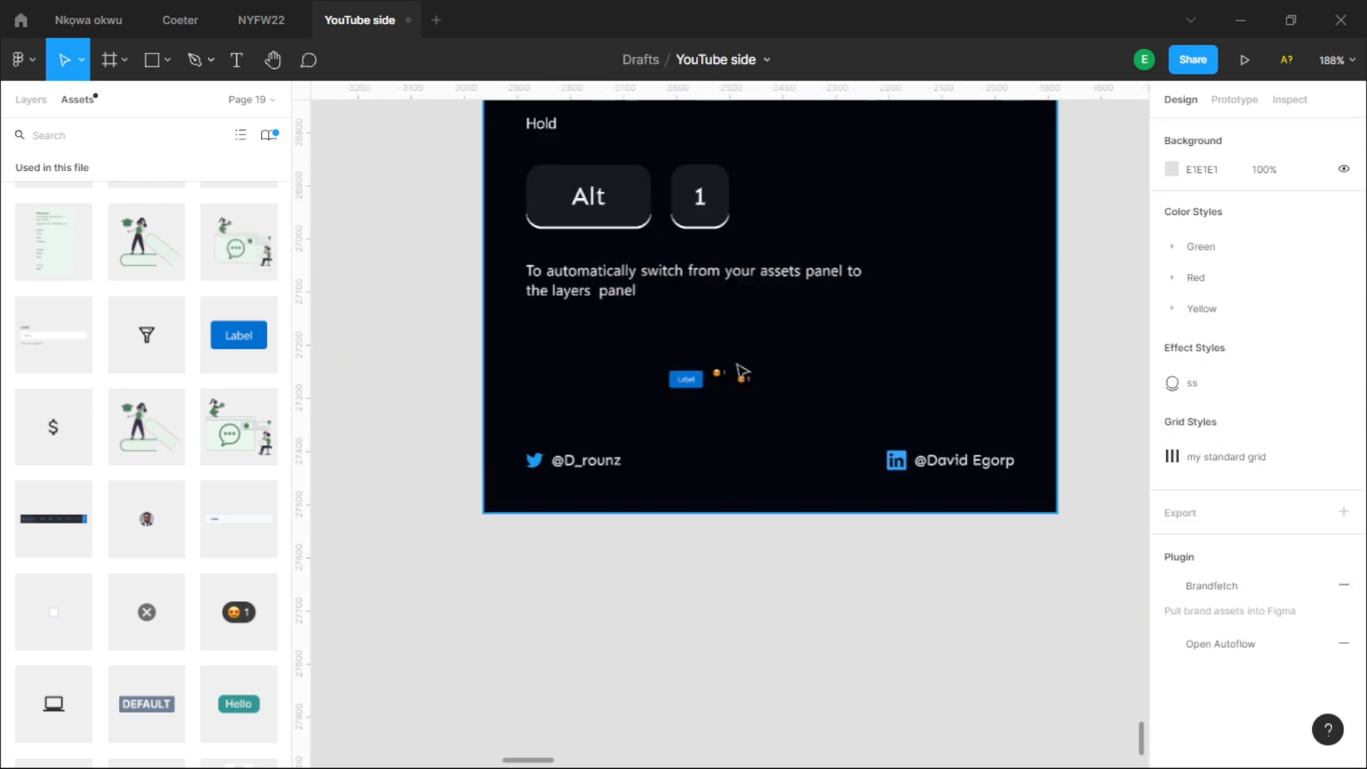
- Switch from the assets to the layers and expand Slide 24 and its nested Frame 3509
{"action": "scroll", "coordinate": [743, 372], "scroll_direction": "up", "scroll_amount": 3}
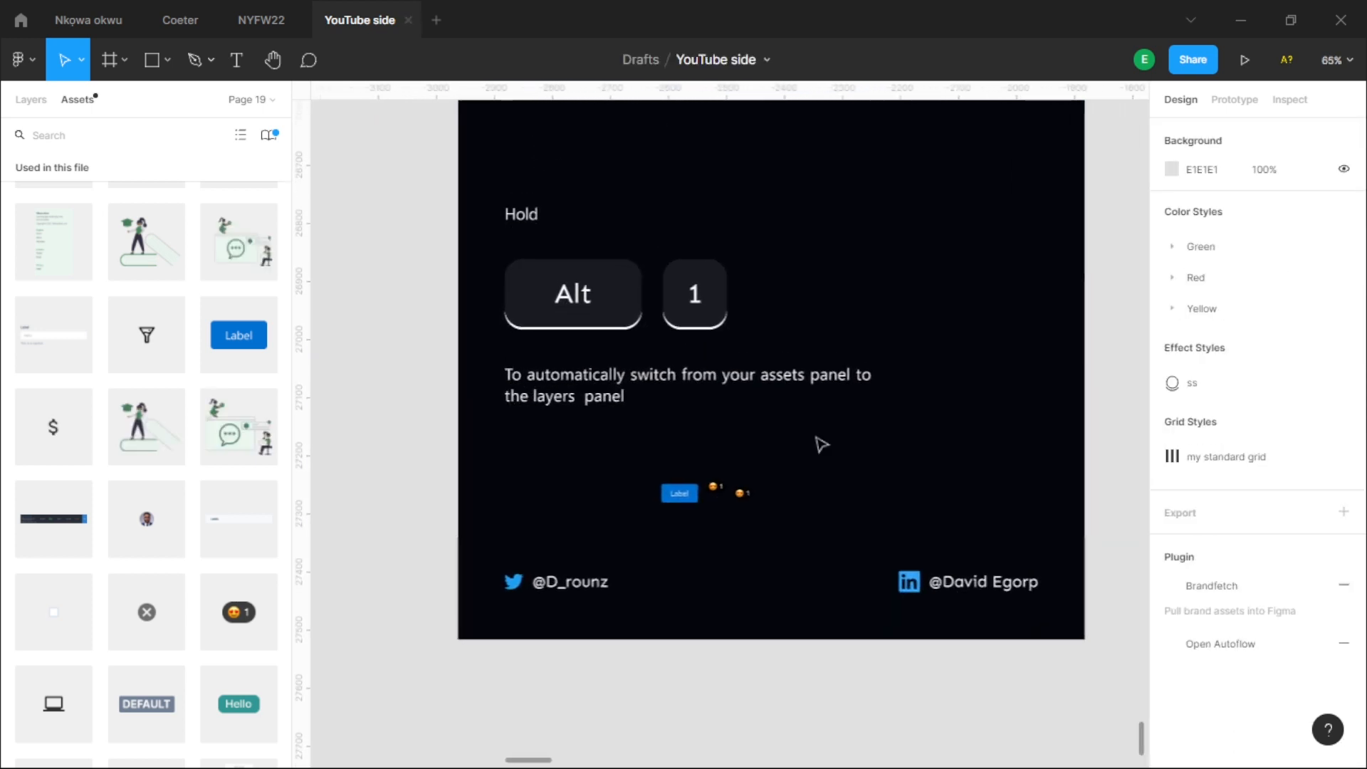
{"action": "scroll", "coordinate": [819, 445], "scroll_direction": "up", "scroll_amount": 1}
{"action": "key", "text": "alt+1"}
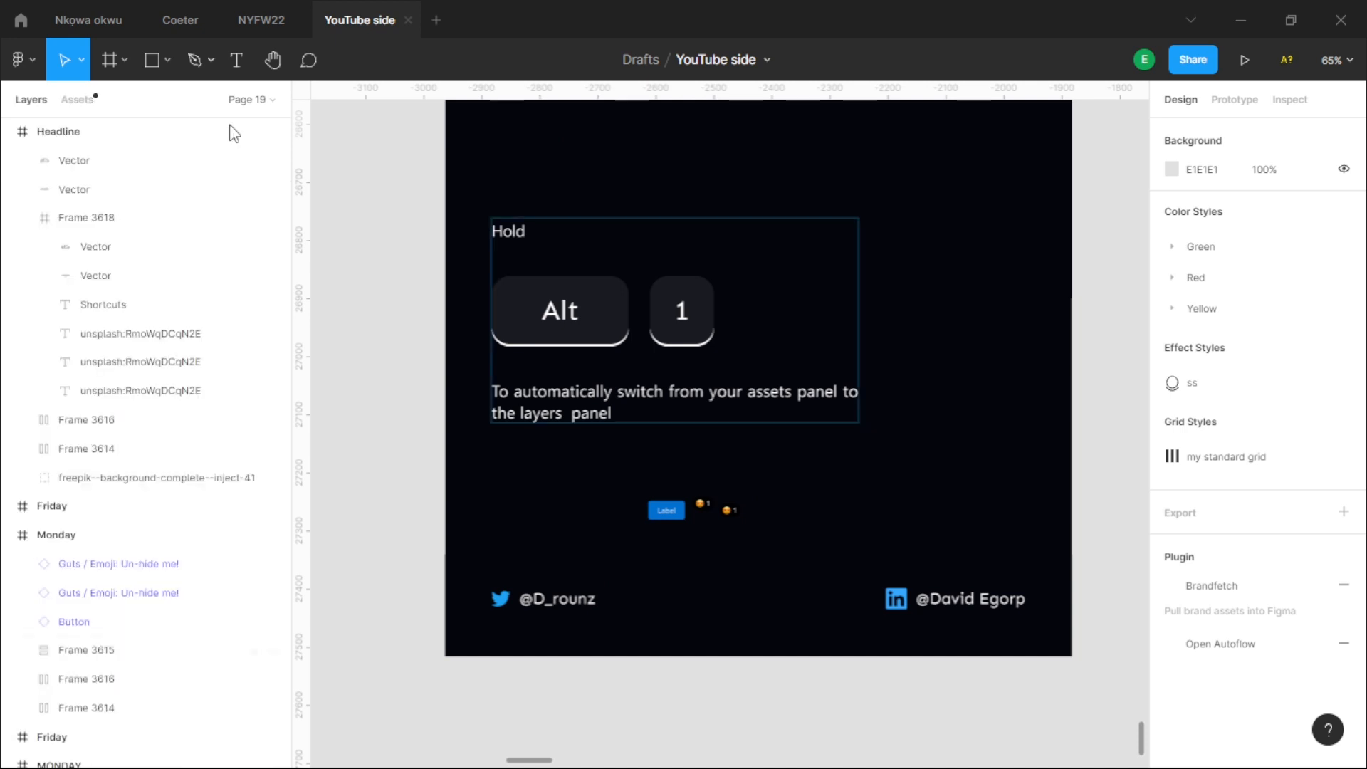
{"action": "scroll", "coordinate": [165, 543], "scroll_direction": "down", "scroll_amount": 4}
{"action": "scroll", "coordinate": [155, 353], "scroll_direction": "down", "scroll_amount": 1}
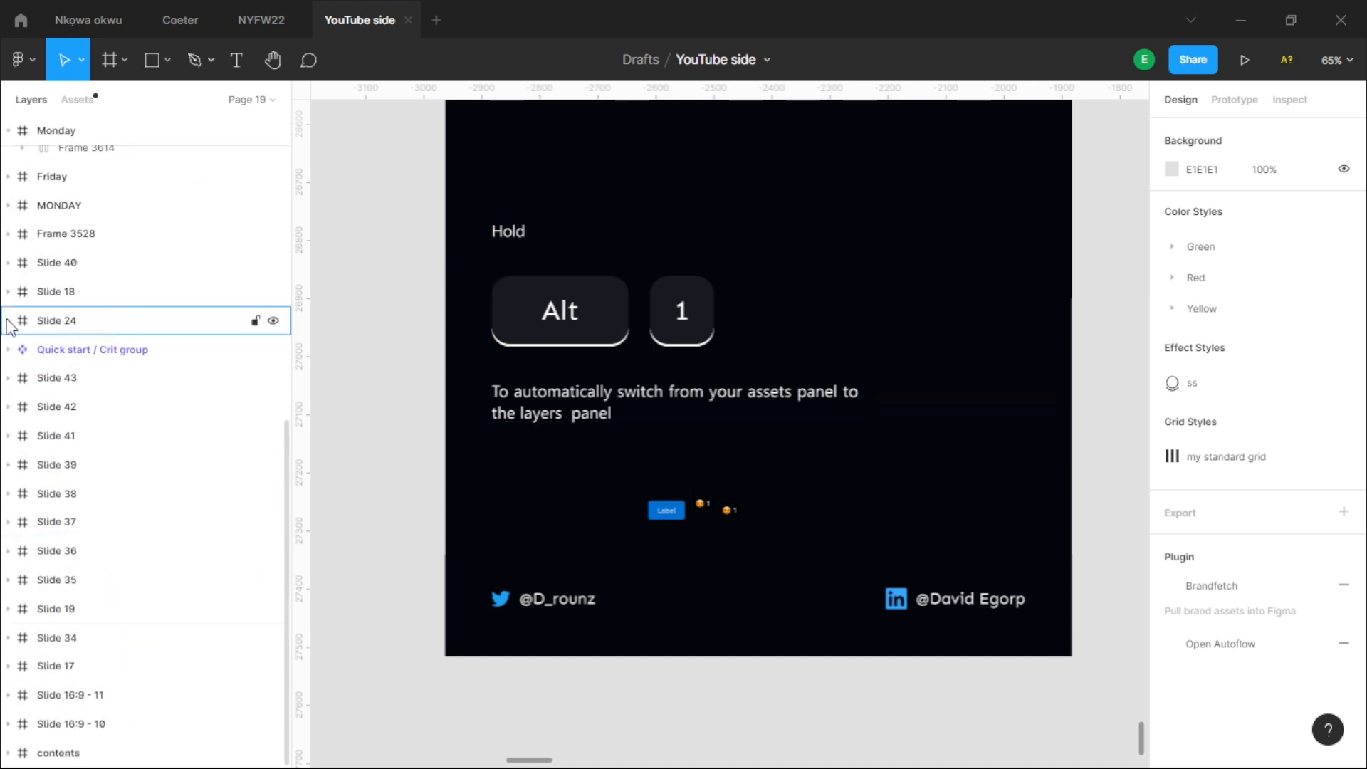
{"action": "left_click", "coordinate": [9, 321]}
{"action": "left_click", "coordinate": [131, 382]}
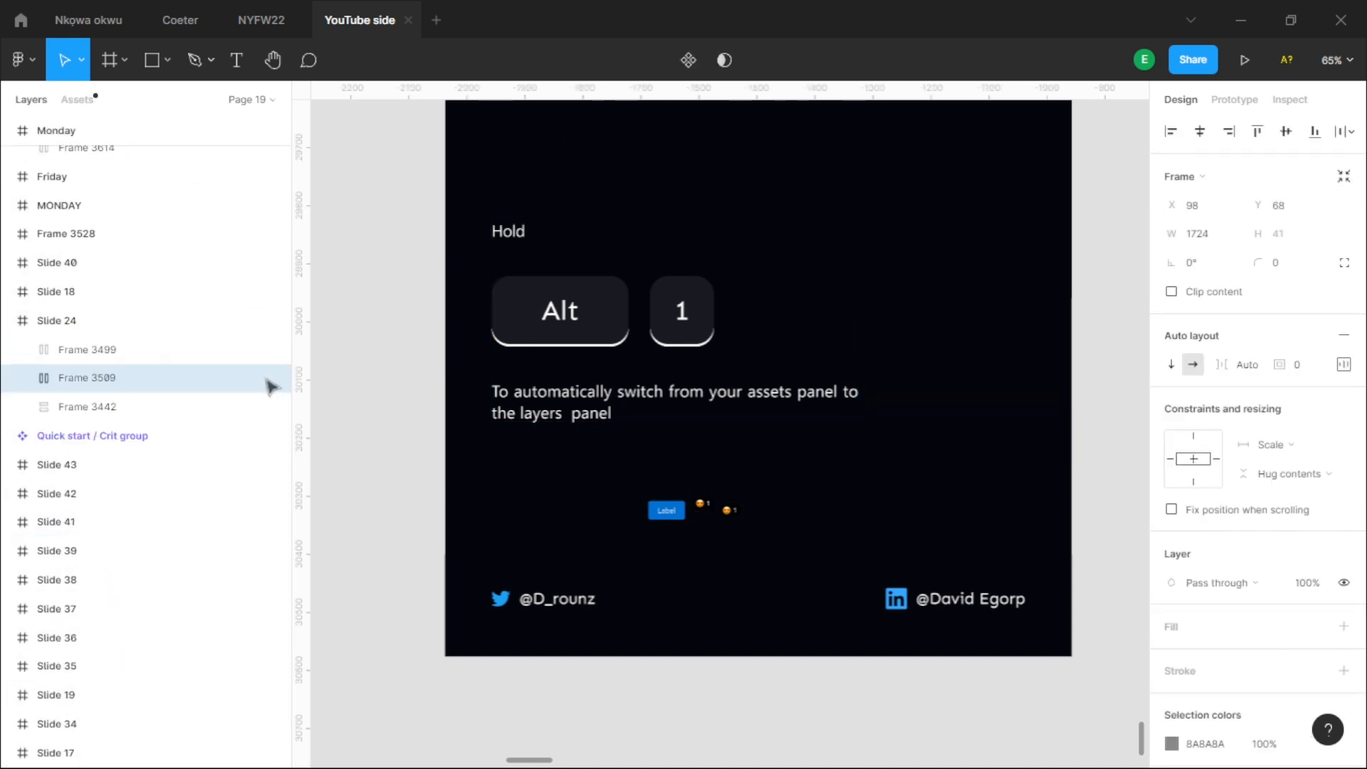
{"action": "left_click", "coordinate": [22, 377]}
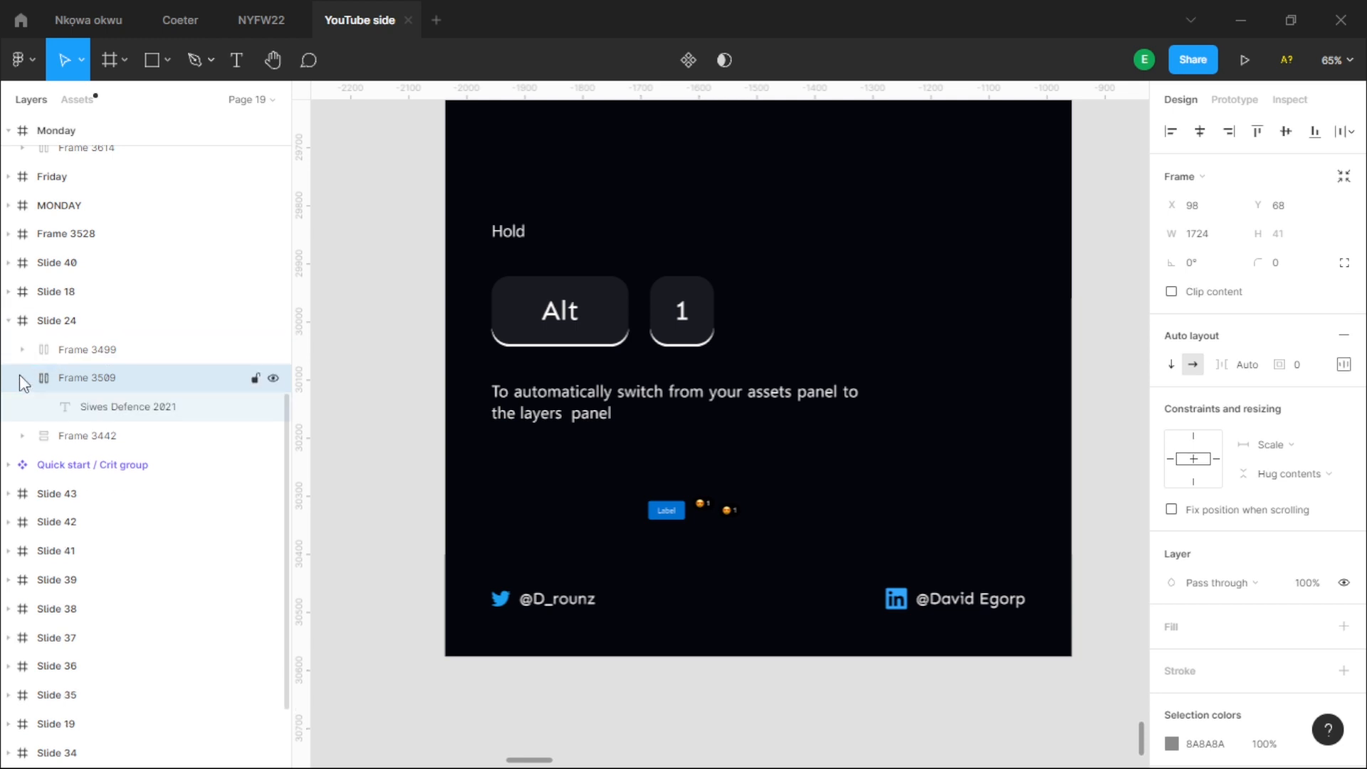
- Clear the selection and go to the Friday slide about creating components, with the assets shown instead of the layers
{"action": "left_click", "coordinate": [369, 479]}
{"action": "scroll", "coordinate": [741, 420], "scroll_direction": "down", "scroll_amount": 3}
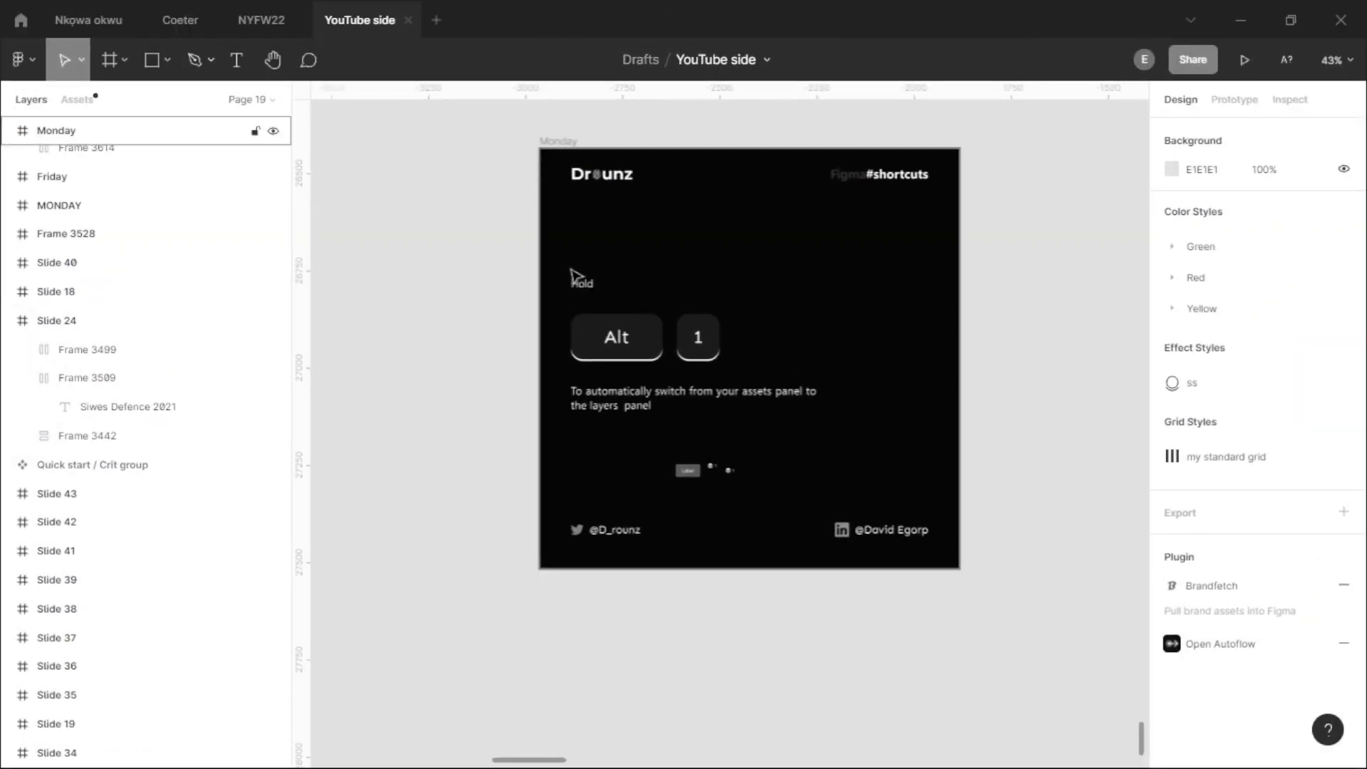
{"action": "scroll", "coordinate": [571, 275], "scroll_direction": "down", "scroll_amount": 5}
{"action": "left_click_drag", "start_coordinate": [1007, 304], "coordinate": [683, 323]}
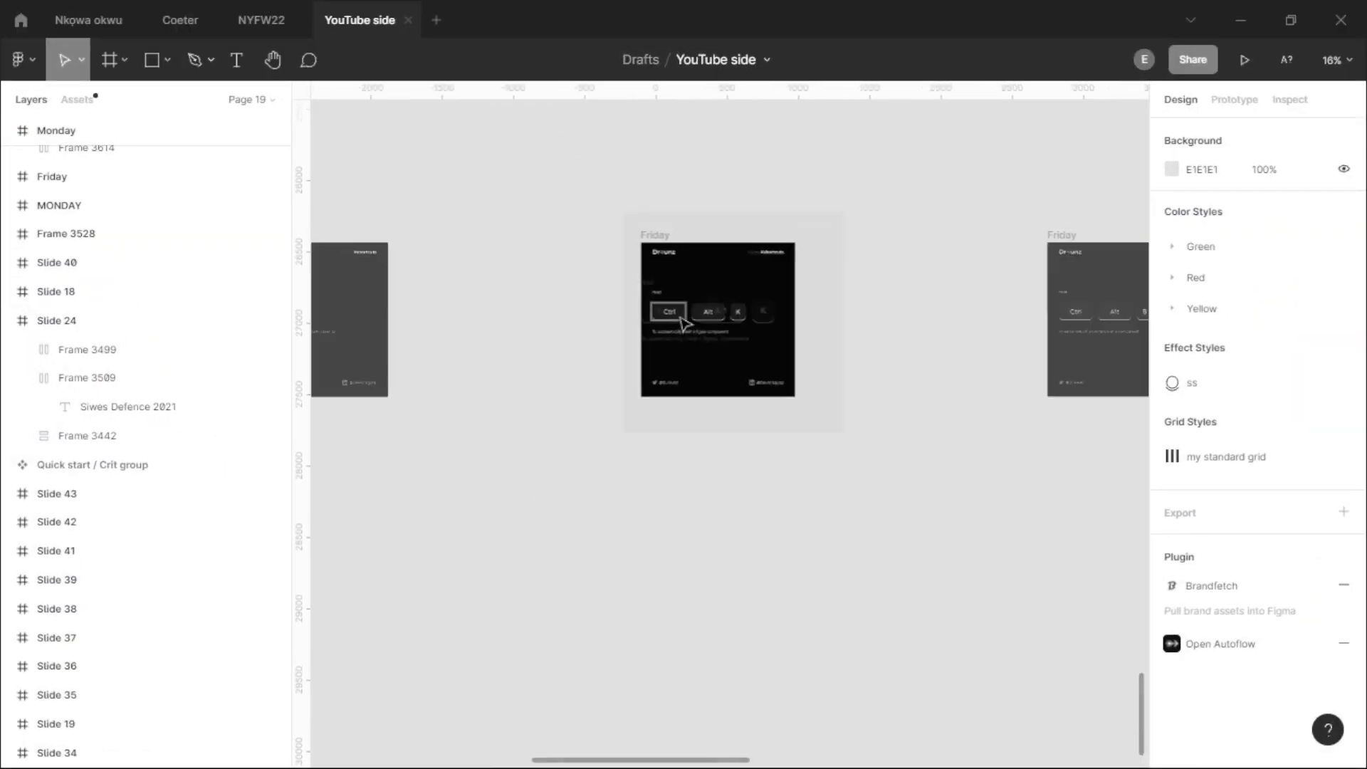
{"action": "scroll", "coordinate": [684, 323], "scroll_direction": "up", "scroll_amount": 7}
{"action": "scroll", "coordinate": [683, 335], "scroll_direction": "down", "scroll_amount": 1}
{"action": "left_click_drag", "start_coordinate": [788, 411], "coordinate": [731, 435]}
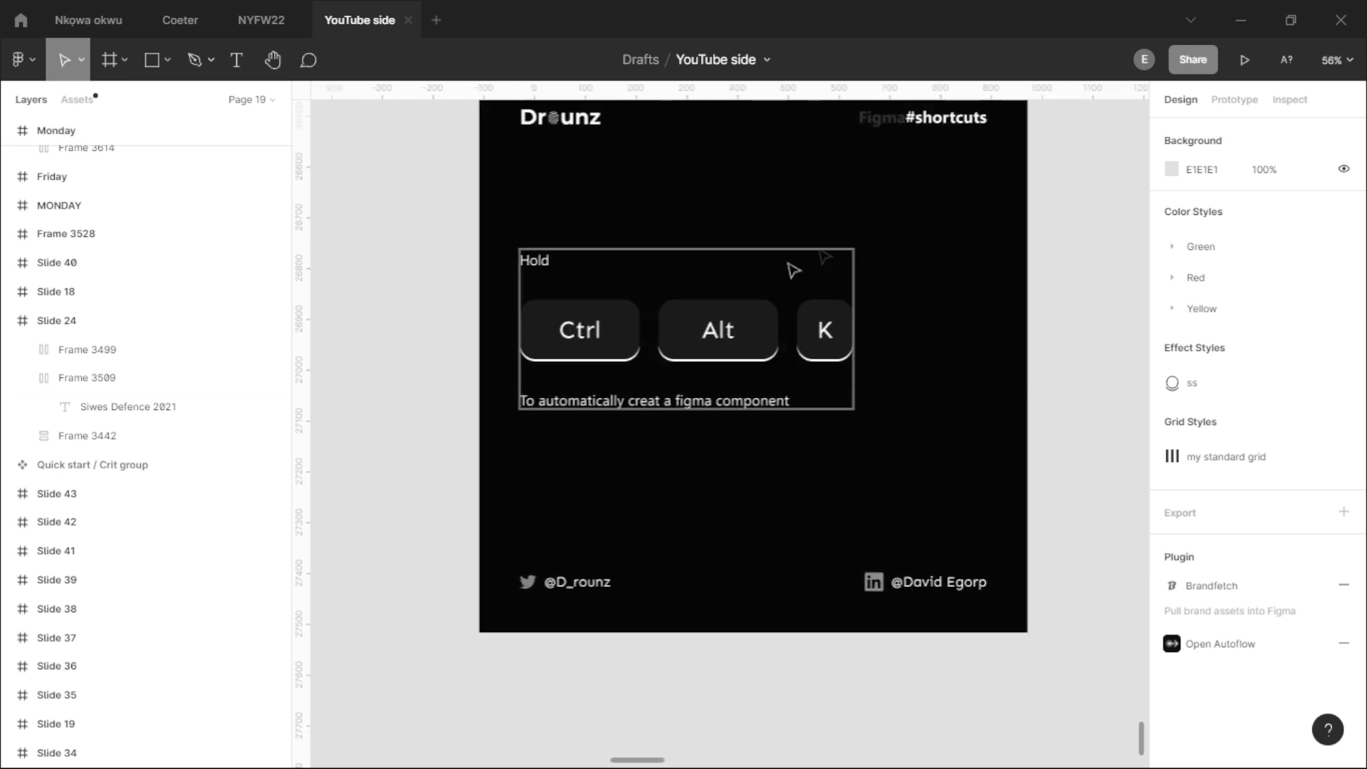
{"action": "left_click_drag", "start_coordinate": [843, 239], "coordinate": [838, 252]}
{"action": "left_click", "coordinate": [94, 100]}
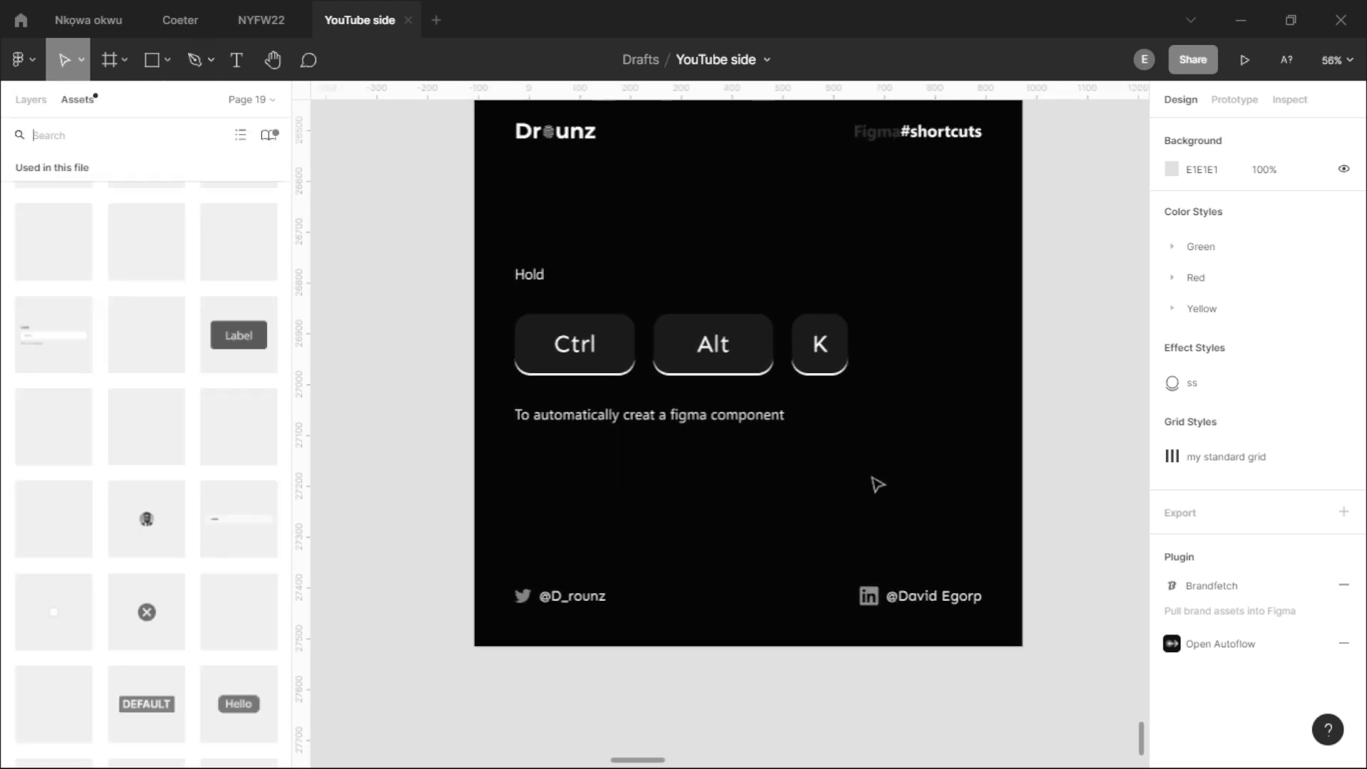
{"action": "left_click_drag", "start_coordinate": [946, 320], "coordinate": [916, 358]}
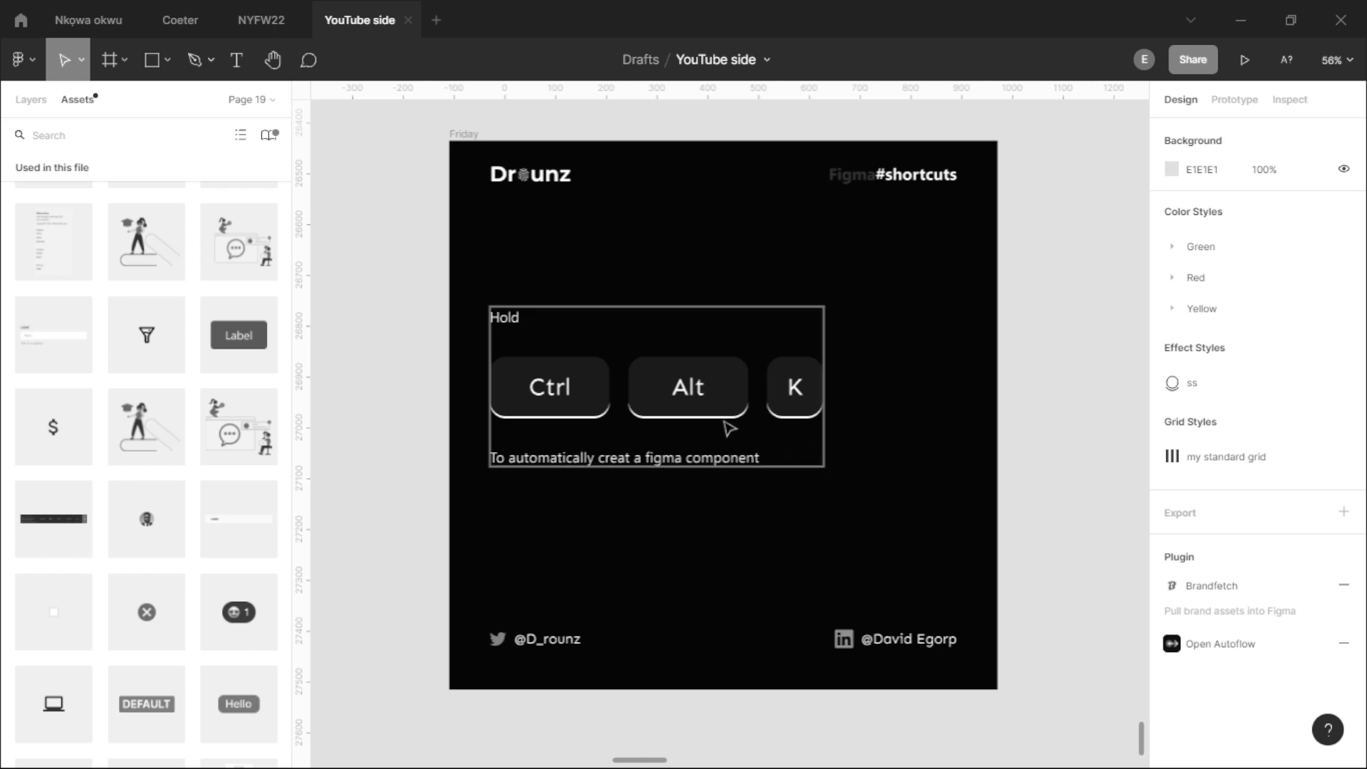
- Place a copy of the Friday slide's Alt key on the canvas beside the slide and turn it into a component
{"action": "scroll", "coordinate": [744, 406], "scroll_direction": "up", "scroll_amount": 1}
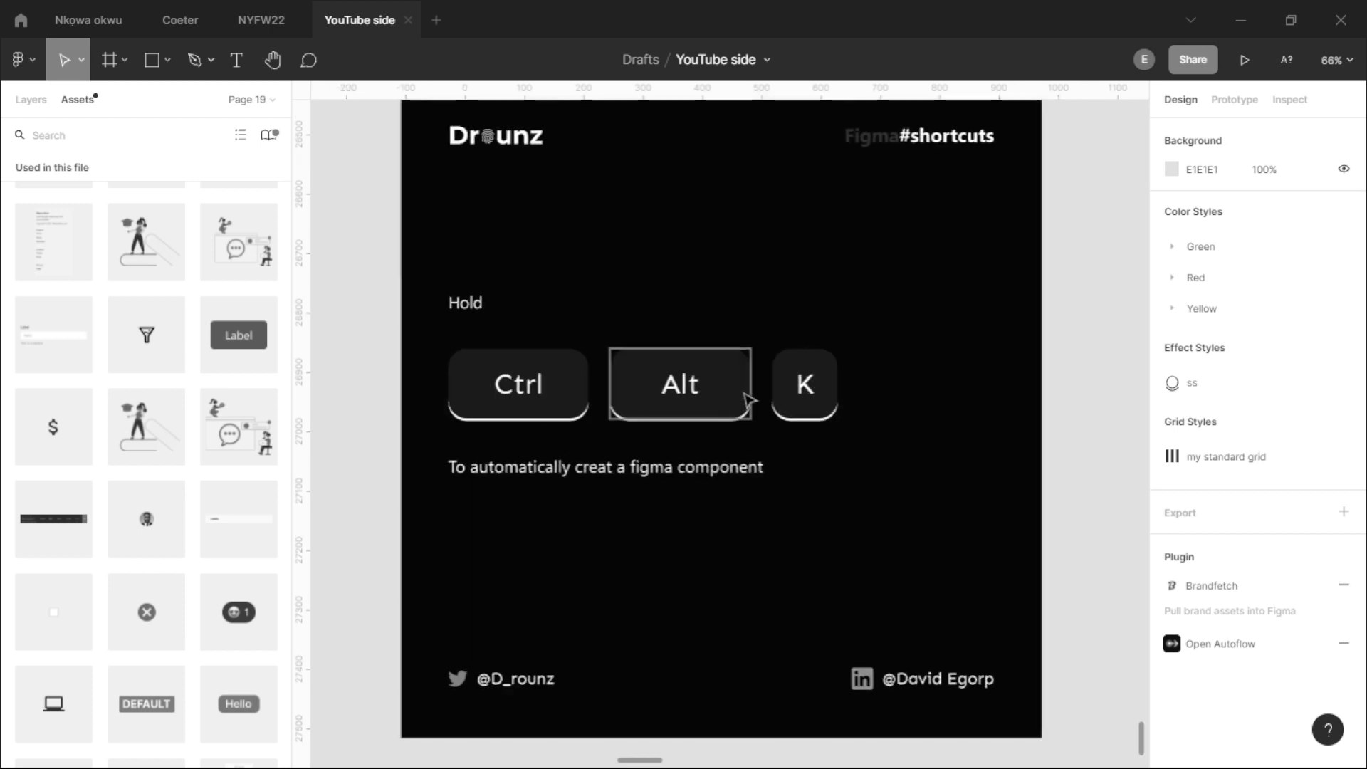
{"action": "left_click", "coordinate": [727, 377], "text": "ctrl"}
{"action": "scroll", "coordinate": [726, 377], "scroll_direction": "down", "scroll_amount": 3}
{"action": "left_click_drag", "start_coordinate": [704, 381], "coordinate": [984, 394]}
{"action": "right_click", "coordinate": [1003, 418]}
{"action": "left_click", "coordinate": [783, 381]}
{"action": "right_click", "coordinate": [1002, 385]}
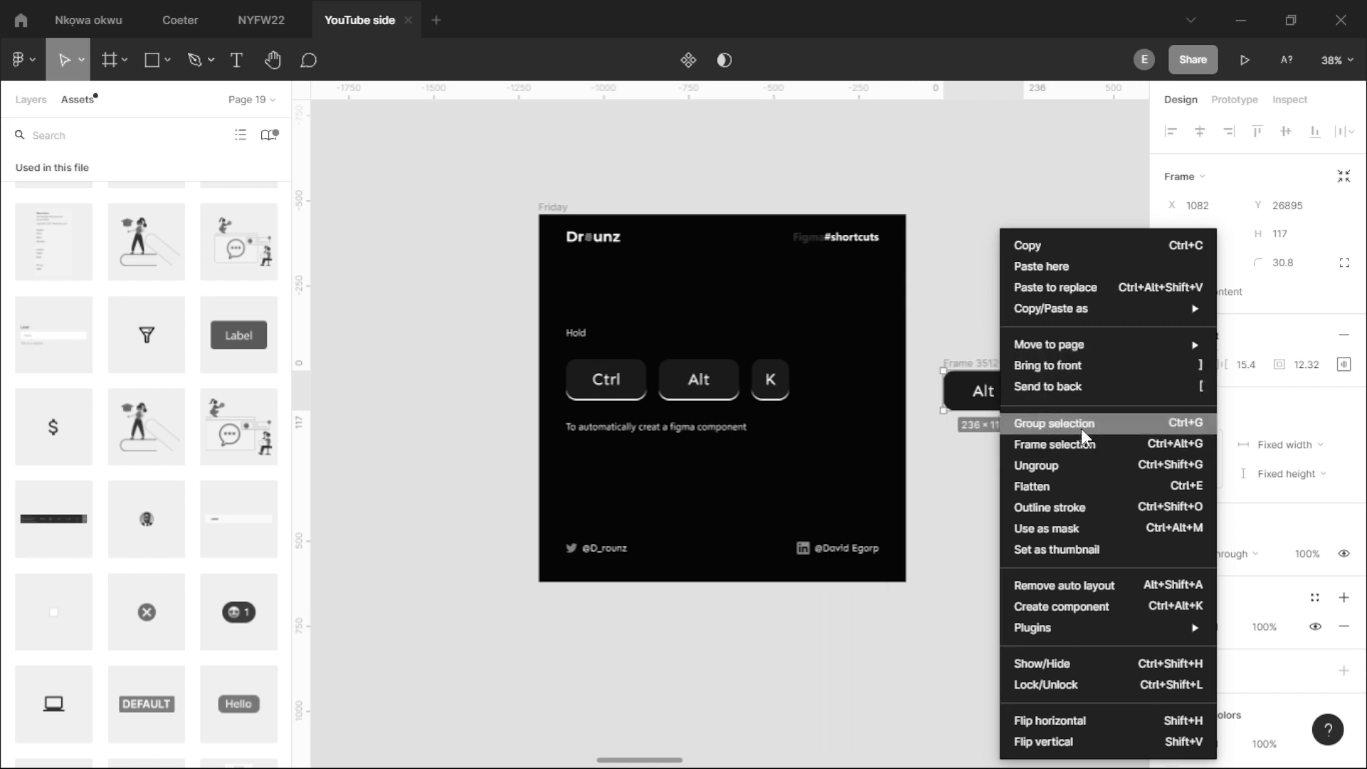
{"action": "left_click", "coordinate": [1101, 607]}
{"action": "scroll", "coordinate": [934, 467], "scroll_direction": "right", "scroll_amount": 2}
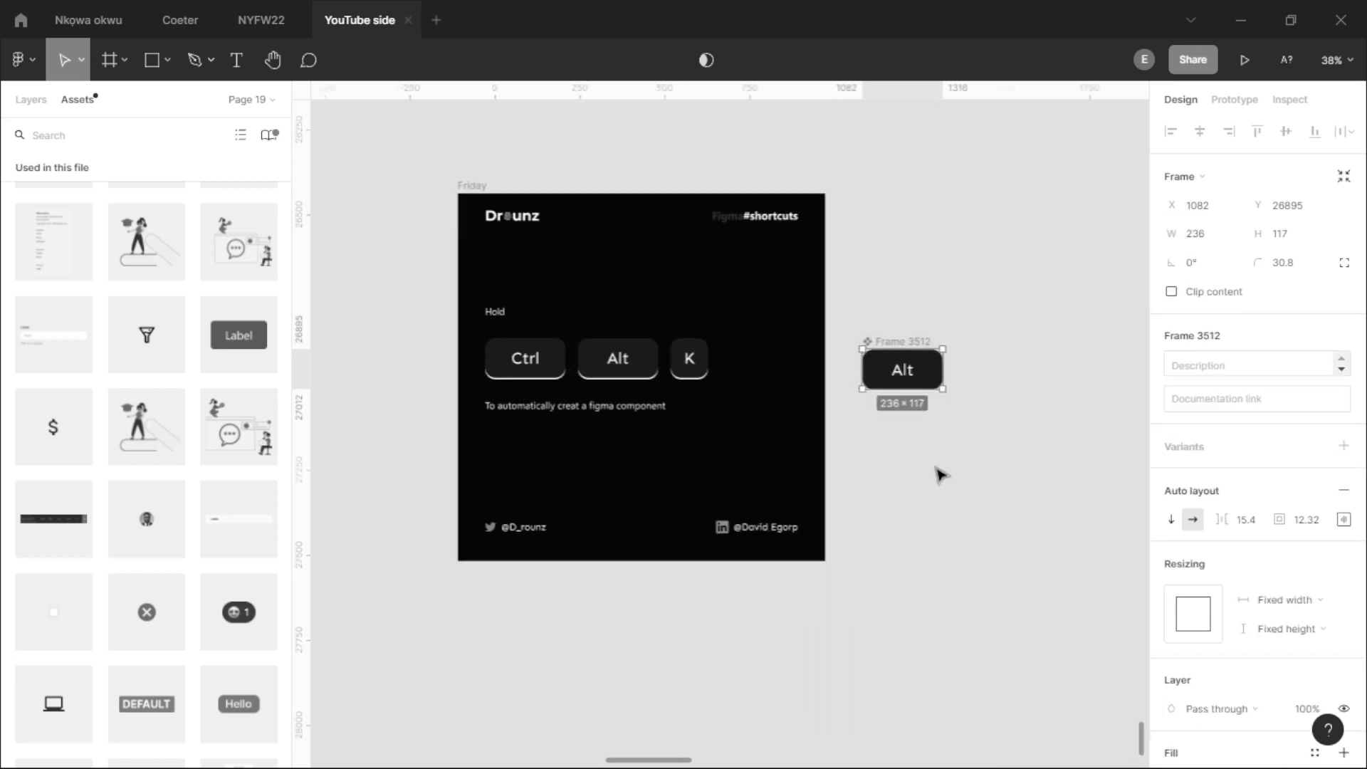
- Place a duplicate of the Alt key below the component as a plain frame and turn it into a second component
{"action": "key", "text": "ctrl+d"}
{"action": "left_click_drag", "start_coordinate": [899, 381], "coordinate": [910, 456]}
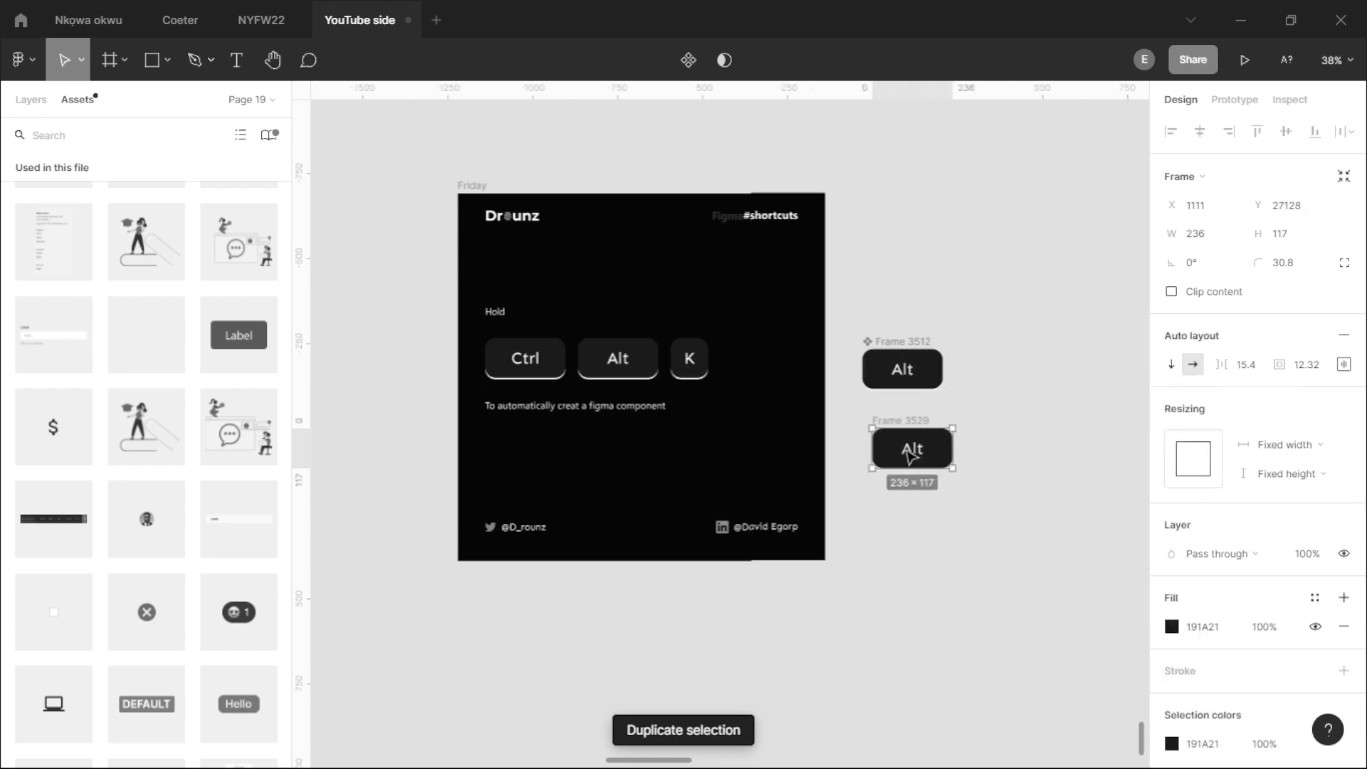
{"action": "scroll", "coordinate": [910, 456], "scroll_direction": "up", "scroll_amount": 3}
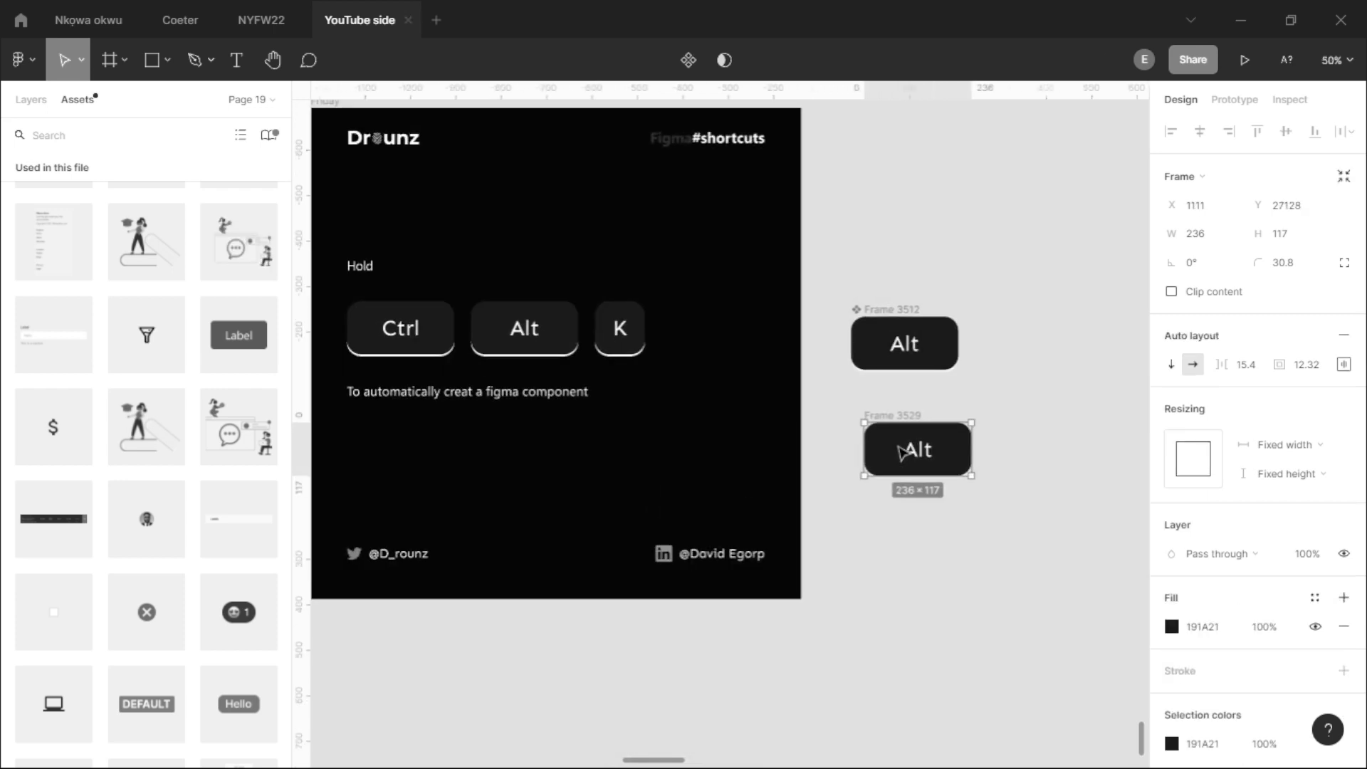
{"action": "left_click", "coordinate": [958, 516]}
{"action": "left_click", "coordinate": [915, 445]}
{"action": "key", "text": "ctrl+alt+k"}
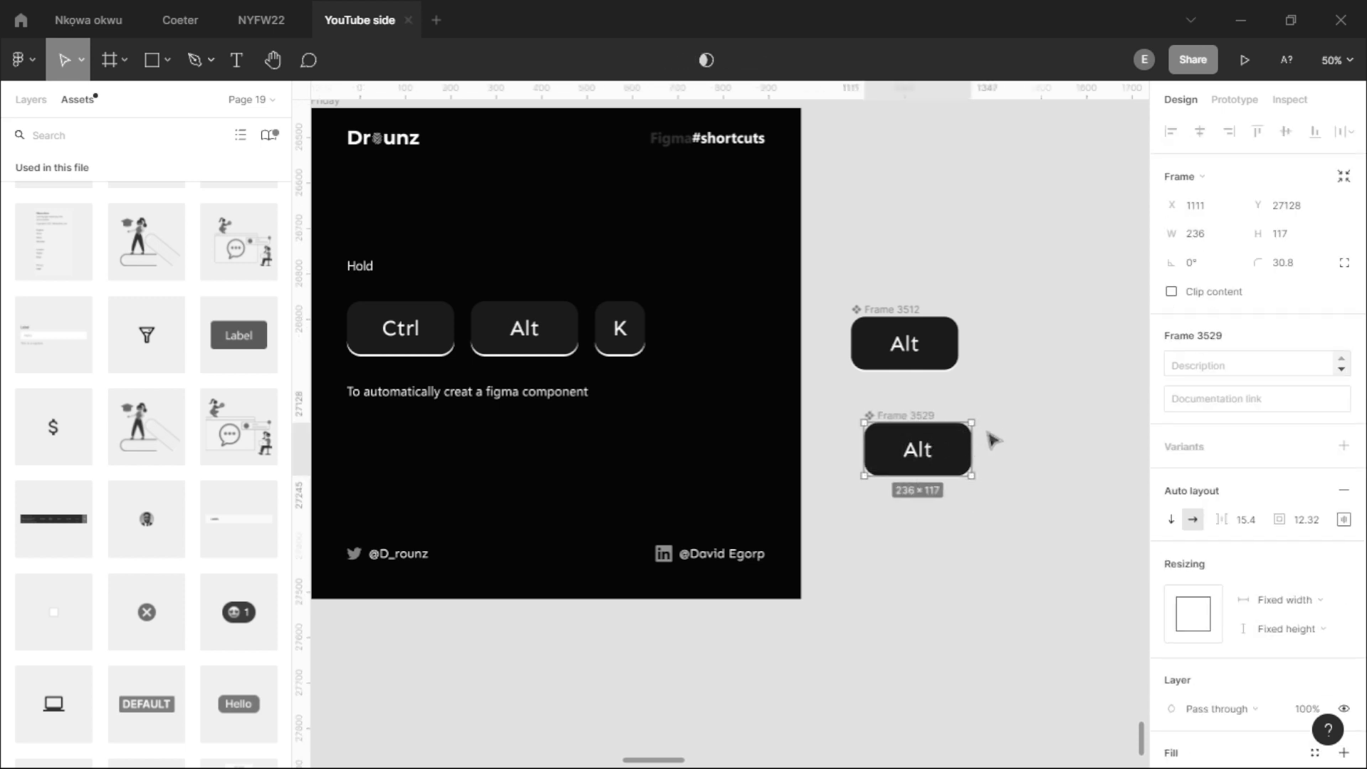
- Move the lower Alt component to X 1071, Y 27136 and check which commands are available for it
{"action": "left_click_drag", "start_coordinate": [958, 463], "coordinate": [940, 466]}
{"action": "right_click", "coordinate": [919, 466]}
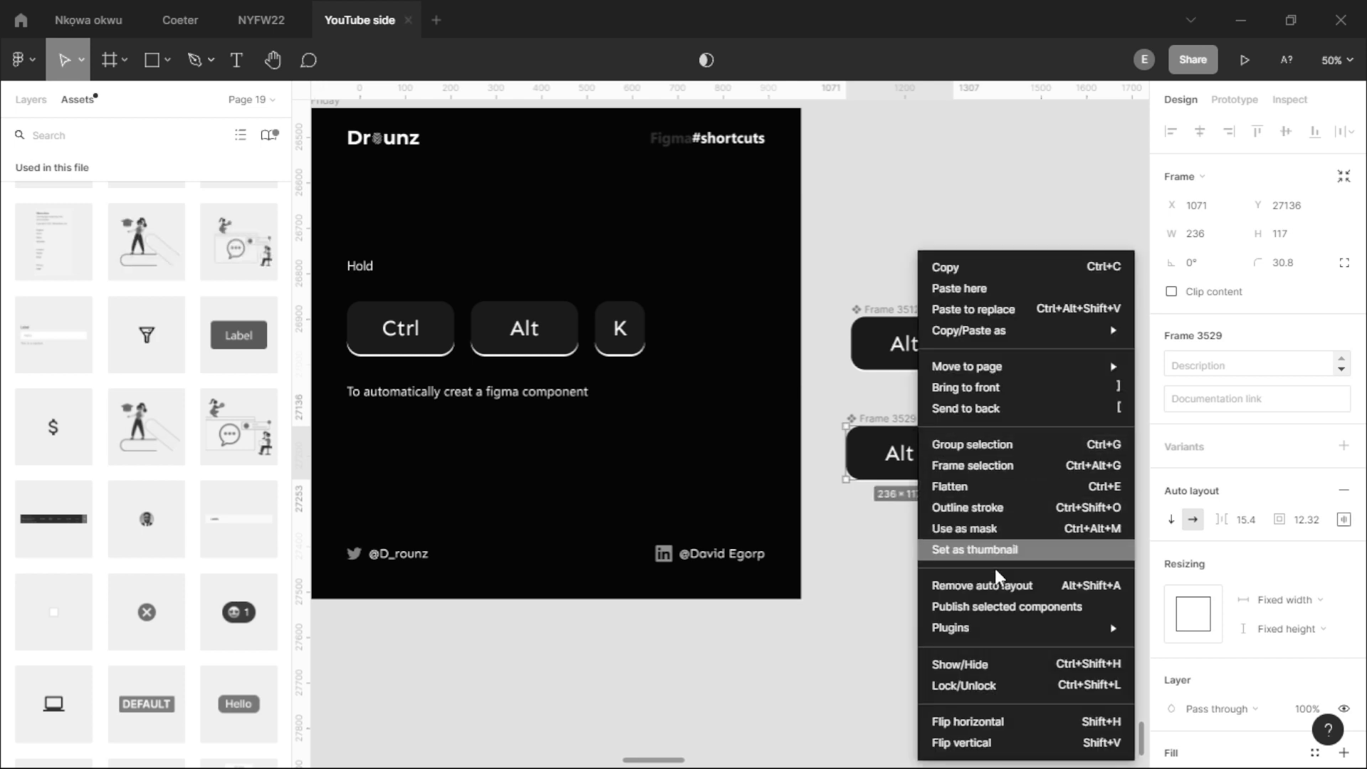
{"action": "left_click", "coordinate": [879, 540]}
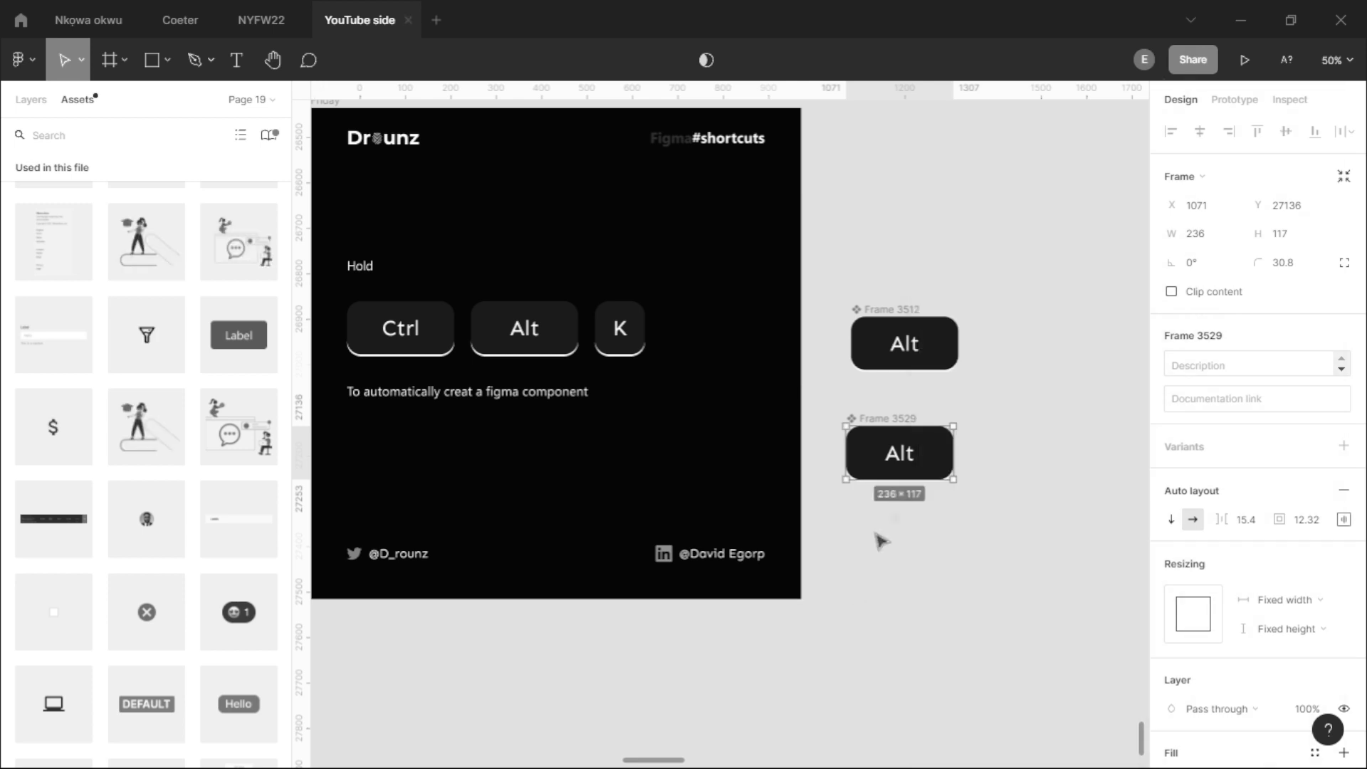
{"action": "scroll", "coordinate": [1031, 436], "scroll_direction": "down", "scroll_amount": 1}
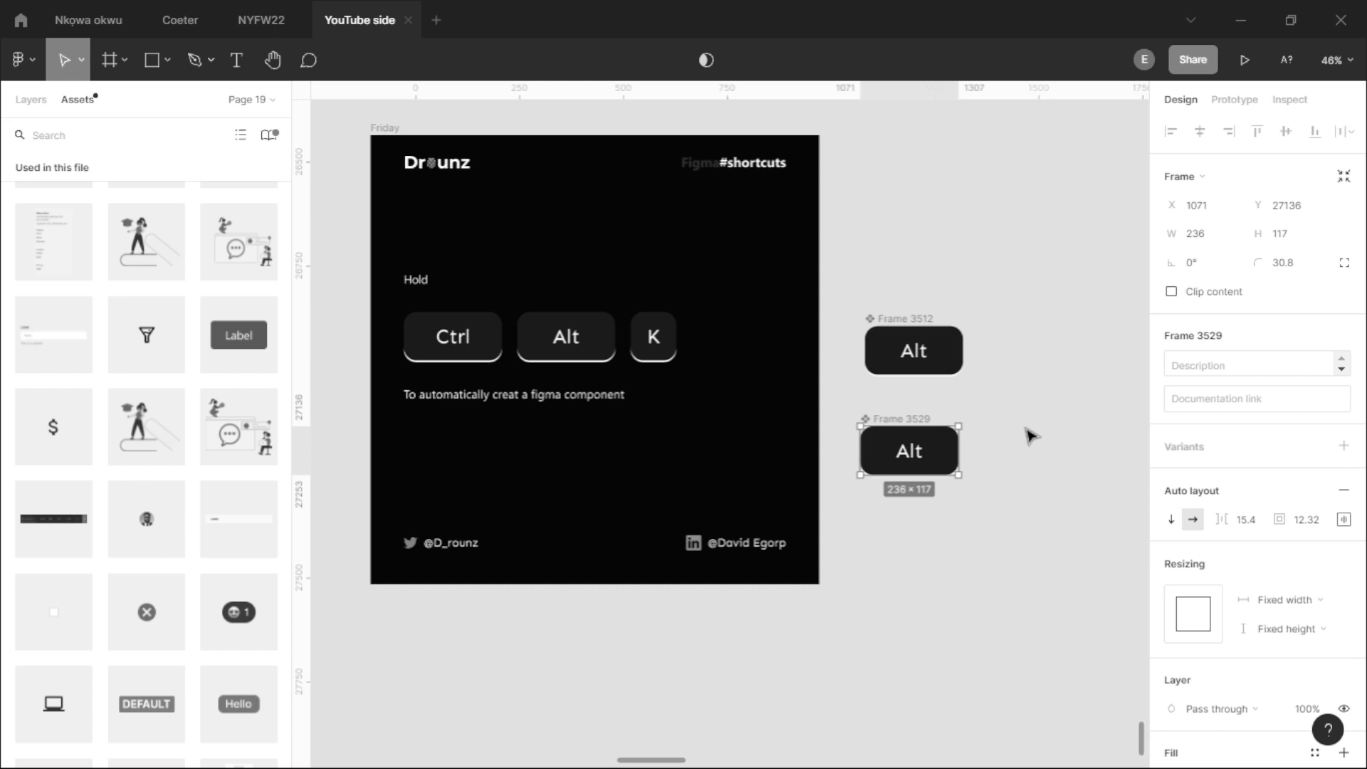
{"action": "scroll", "coordinate": [716, 314], "scroll_direction": "down", "scroll_amount": 5}
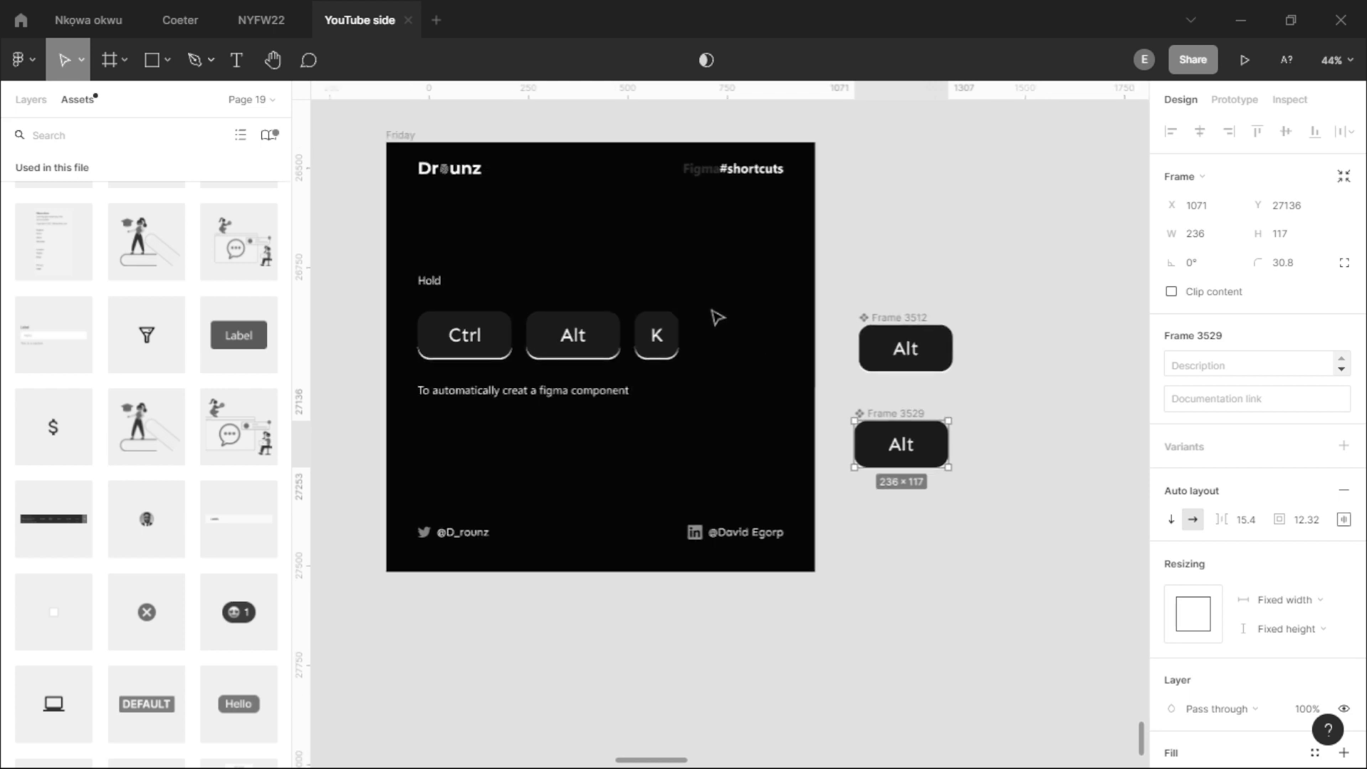
- Place an instance of the lower Alt component beside the Friday slide about detaching instances, at X 3907, Y 26917
{"action": "left_click_drag", "start_coordinate": [874, 434], "coordinate": [568, 461]}
{"action": "scroll", "coordinate": [861, 383], "scroll_direction": "up", "scroll_amount": 5}
{"action": "left_click_drag", "start_coordinate": [680, 468], "coordinate": [762, 455]}
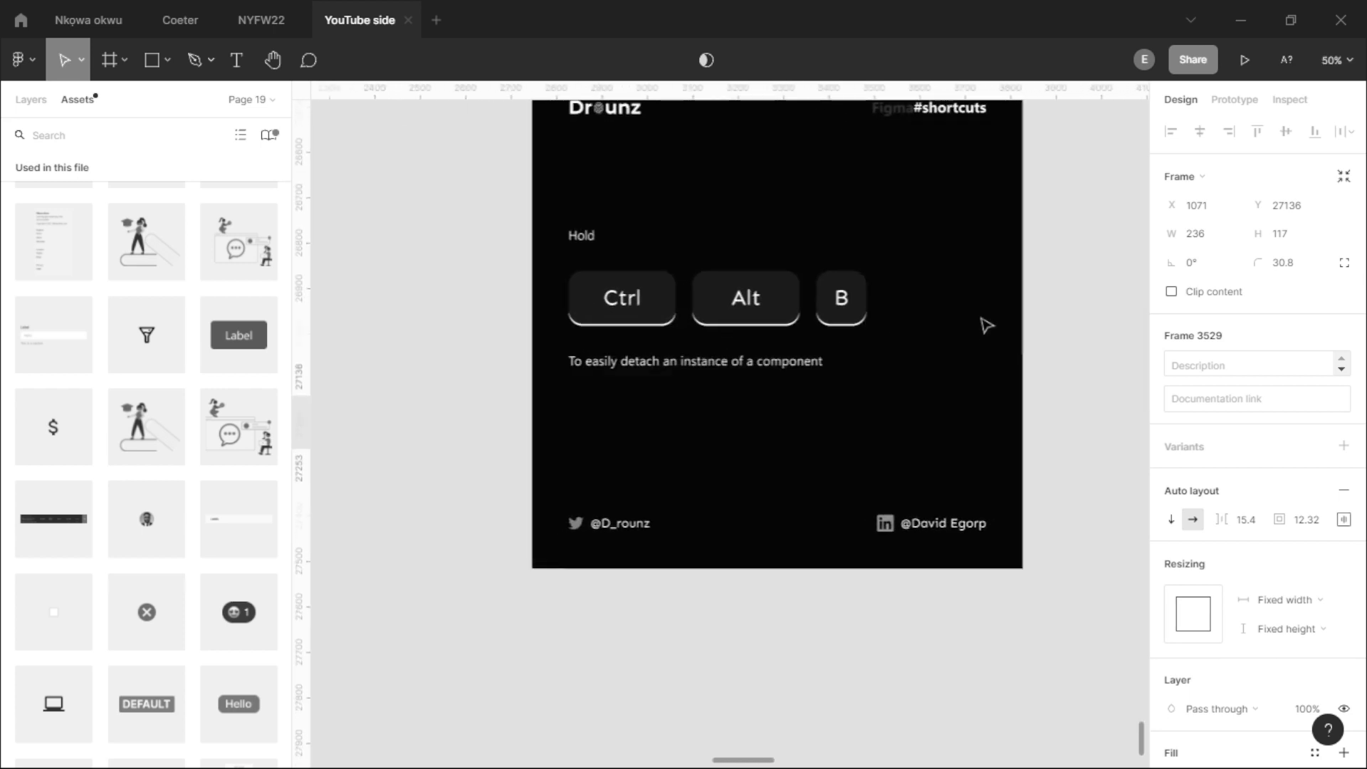
{"action": "scroll", "coordinate": [986, 323], "scroll_direction": "down", "scroll_amount": 4}
{"action": "scroll", "coordinate": [527, 335], "scroll_direction": "up", "scroll_amount": 3}
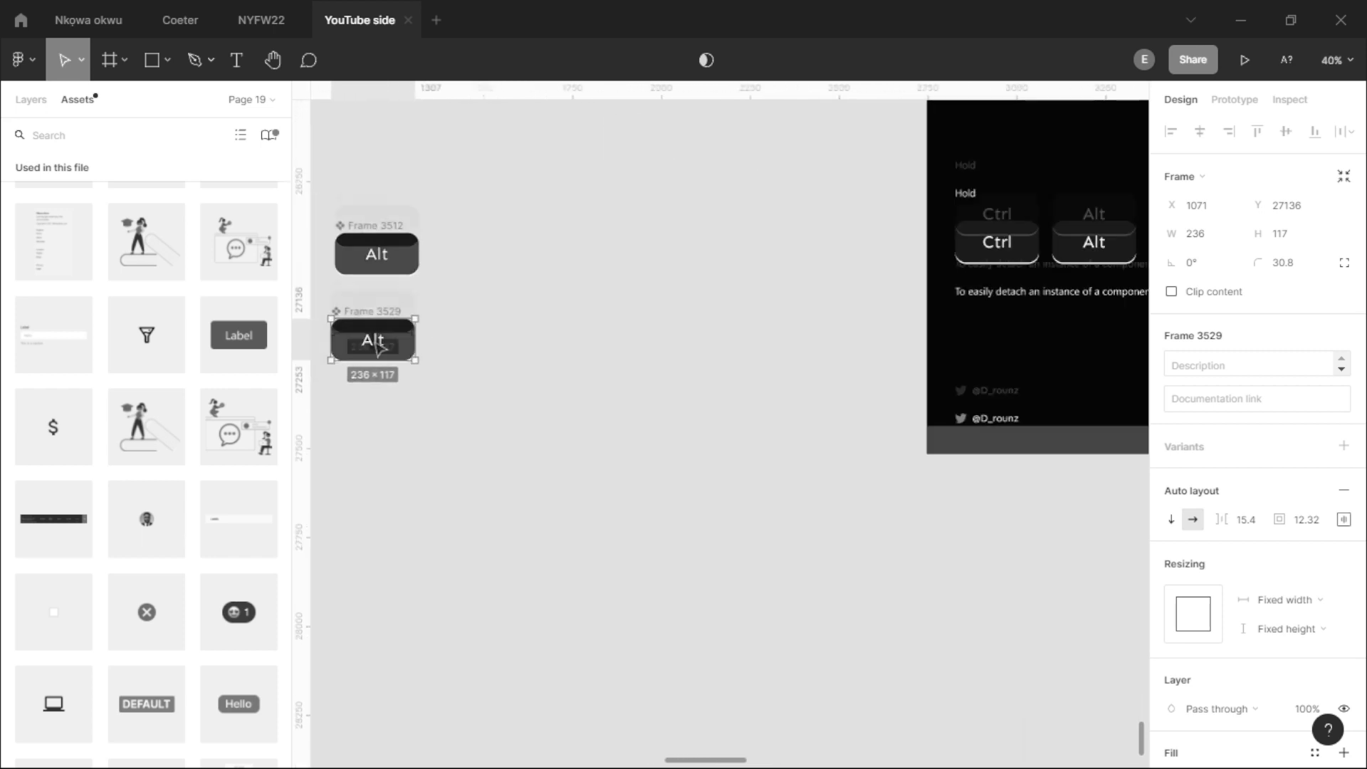
{"action": "scroll", "coordinate": [374, 315], "scroll_direction": "down", "scroll_amount": 3}
{"action": "left_click_drag", "start_coordinate": [376, 315], "coordinate": [928, 273]}
{"action": "scroll", "coordinate": [930, 274], "scroll_direction": "up", "scroll_amount": 3}
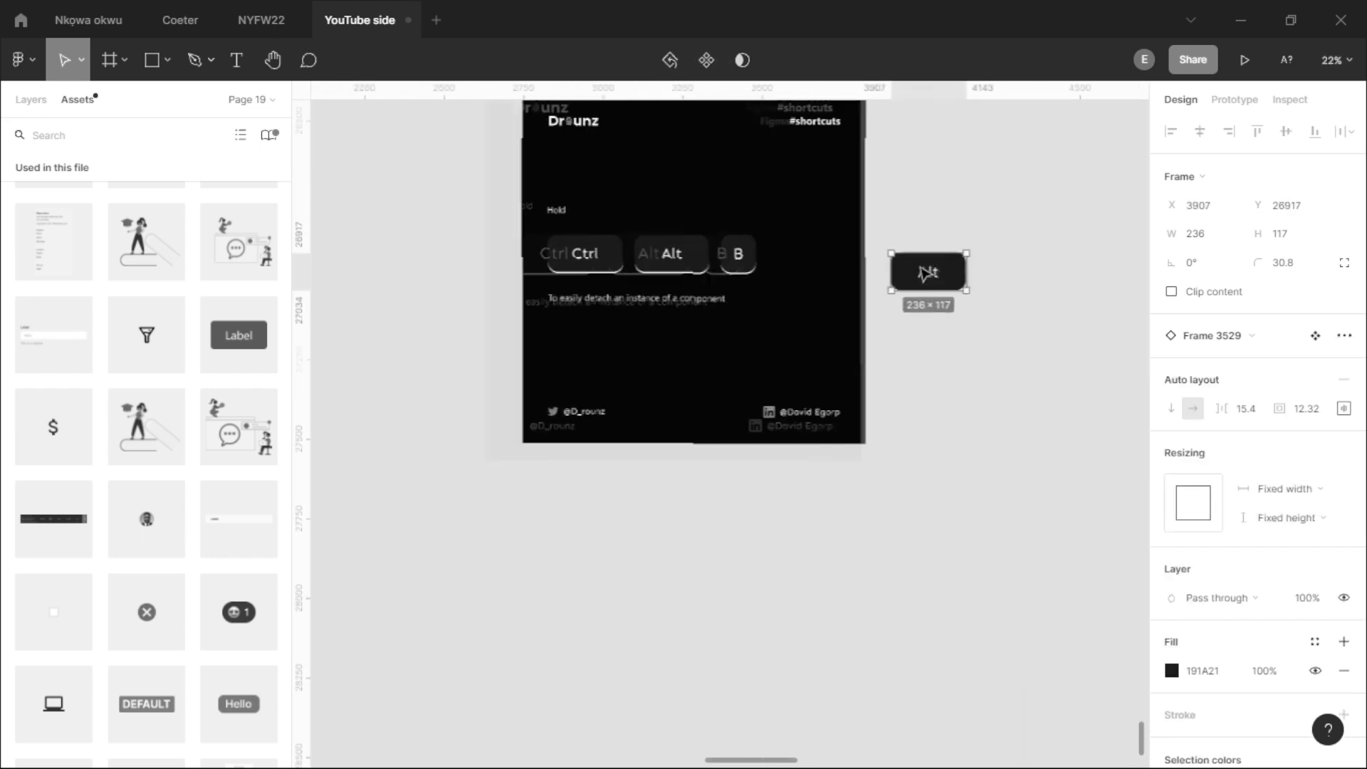
{"action": "scroll", "coordinate": [954, 431], "scroll_direction": "up", "scroll_amount": 3}
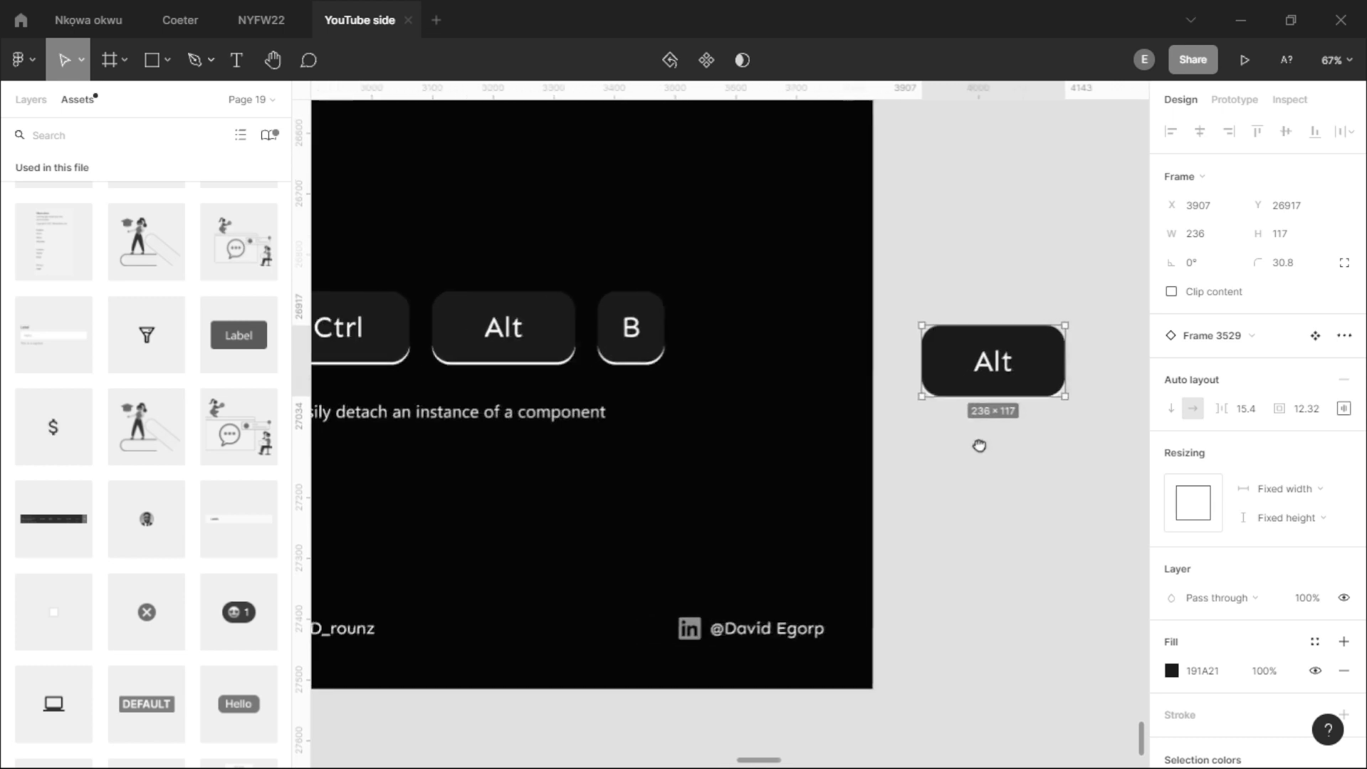
{"action": "scroll", "coordinate": [974, 457], "scroll_direction": "down", "scroll_amount": 3}
{"action": "scroll", "coordinate": [998, 382], "scroll_direction": "up", "scroll_amount": 1}
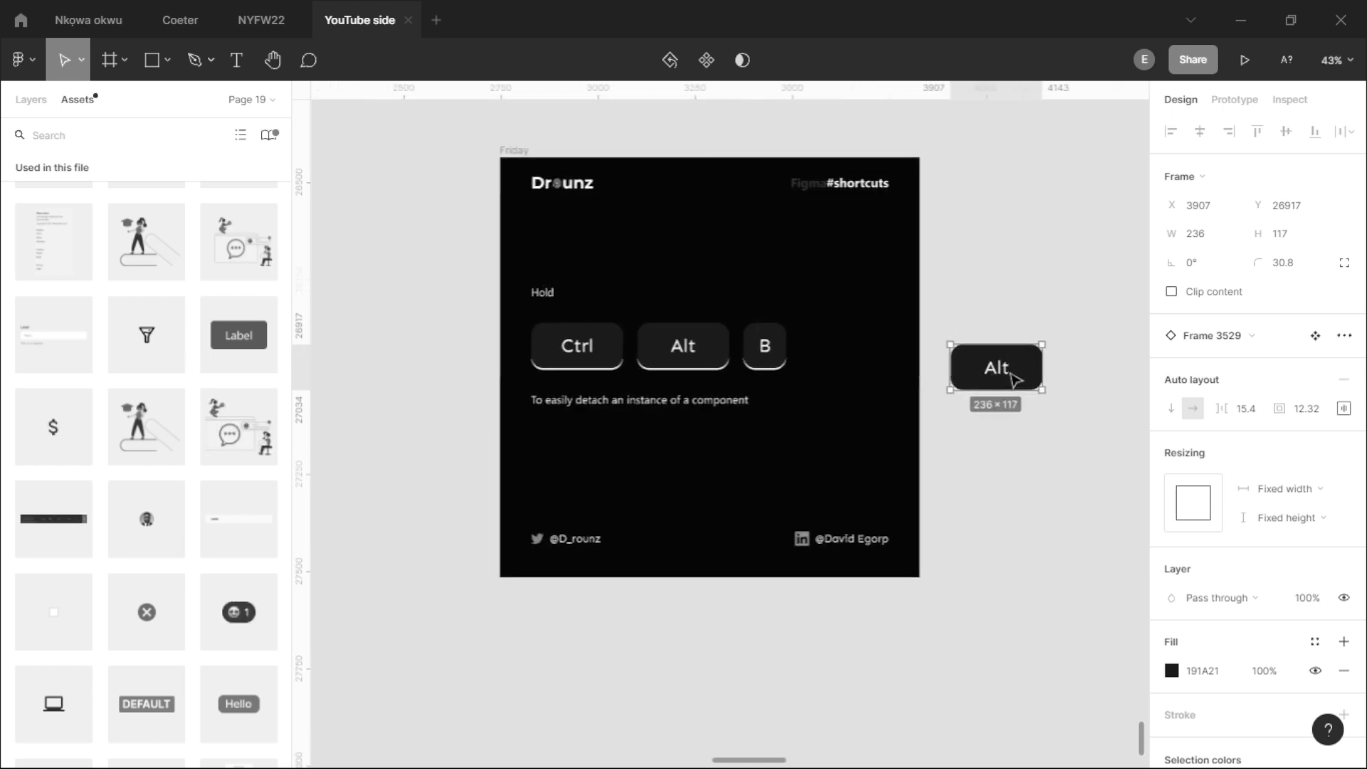
- Detach the Alt instance from its component and move it onto the slide at X 638, Y 705
{"action": "mouse_move", "coordinate": [1015, 380]}
{"action": "left_mouse_down"}
{"action": "mouse_move", "coordinate": [992, 391]}
{"action": "mouse_move", "coordinate": [1007, 394]}
{"action": "left_mouse_up"}
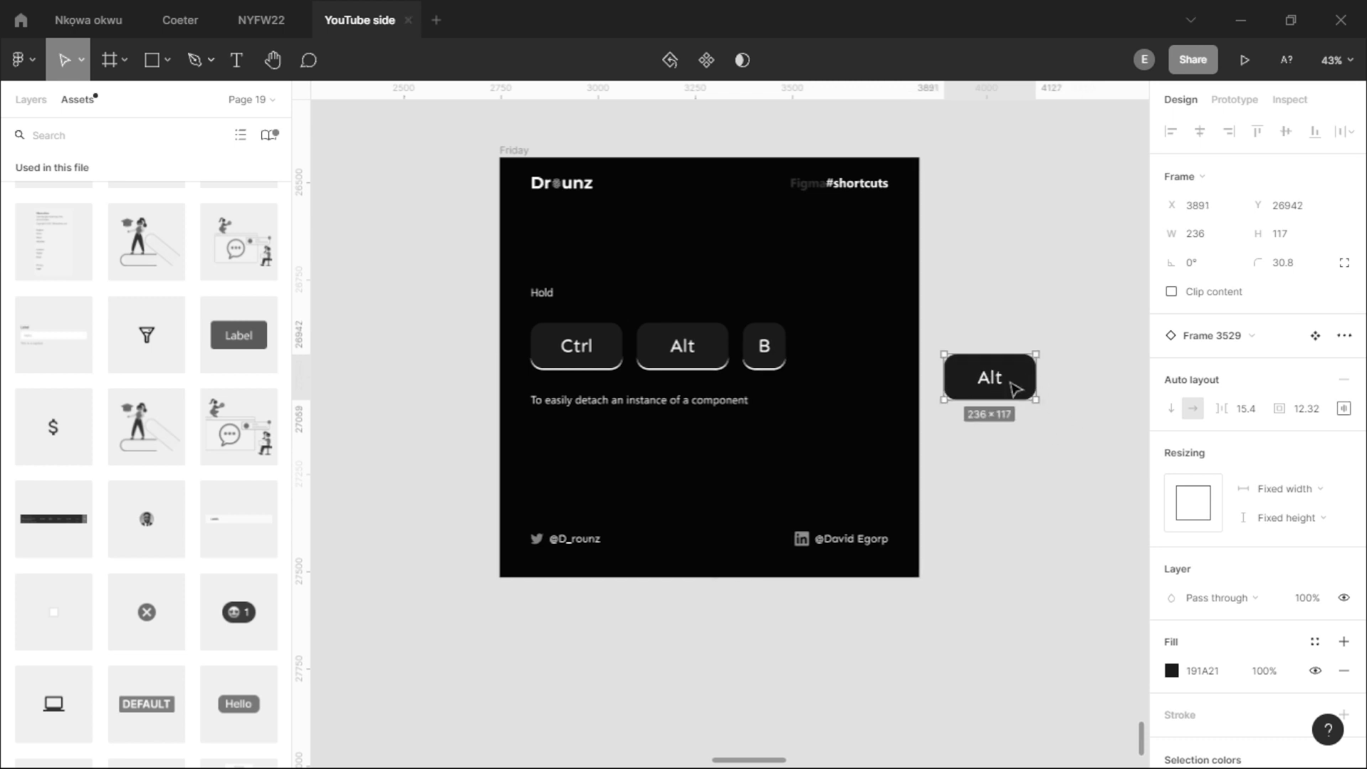
{"action": "key", "text": "ctrl+alt+b"}
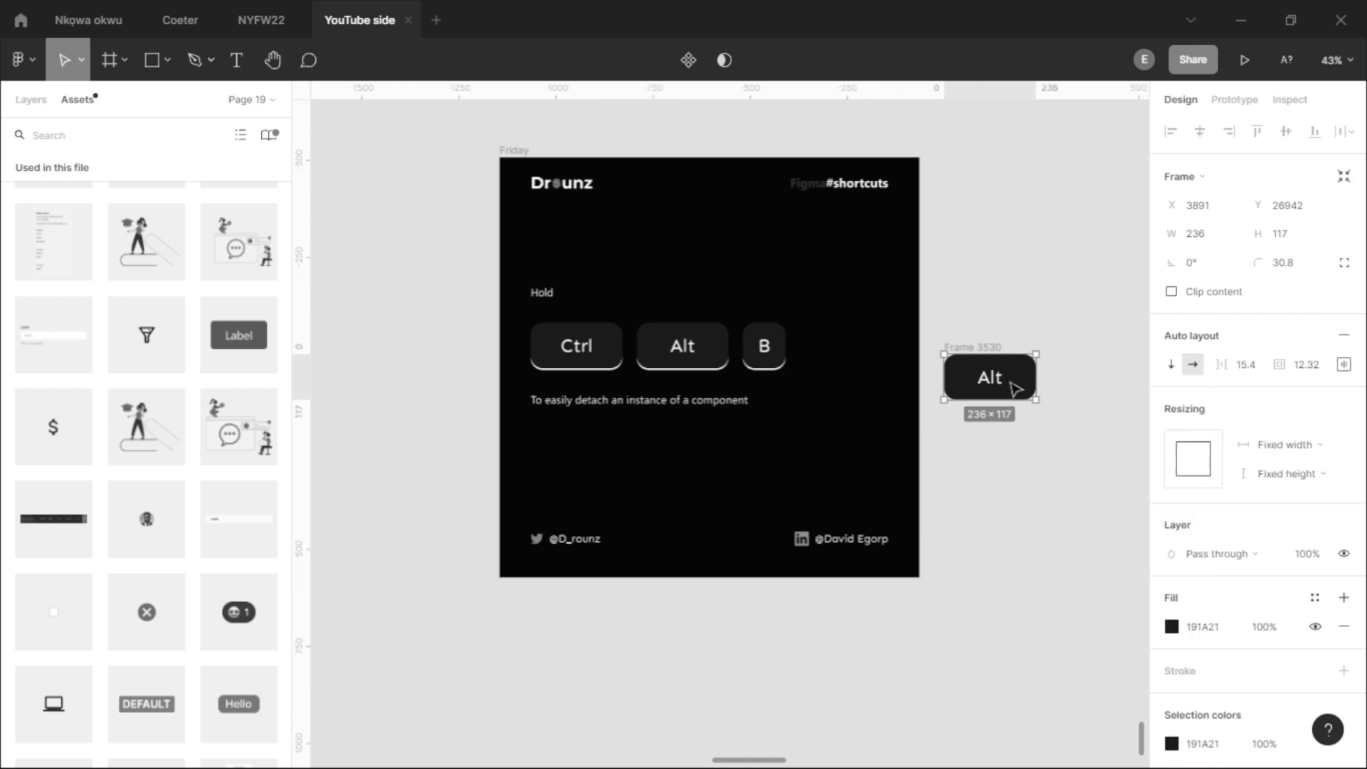
{"action": "left_click_drag", "start_coordinate": [1011, 392], "coordinate": [814, 466]}
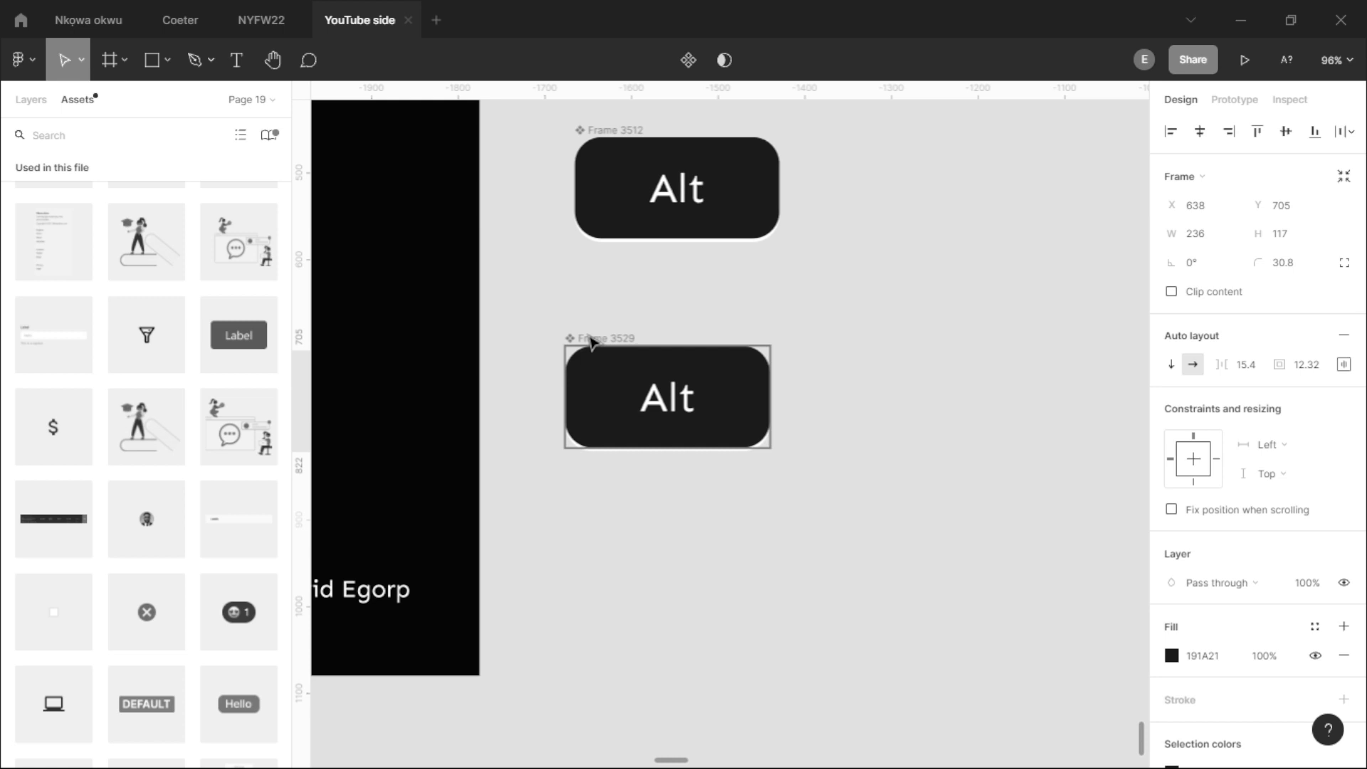
- Compare the properties of the lower Alt component with those of the detached Alt frame on the slide
{"action": "left_click", "coordinate": [591, 342]}
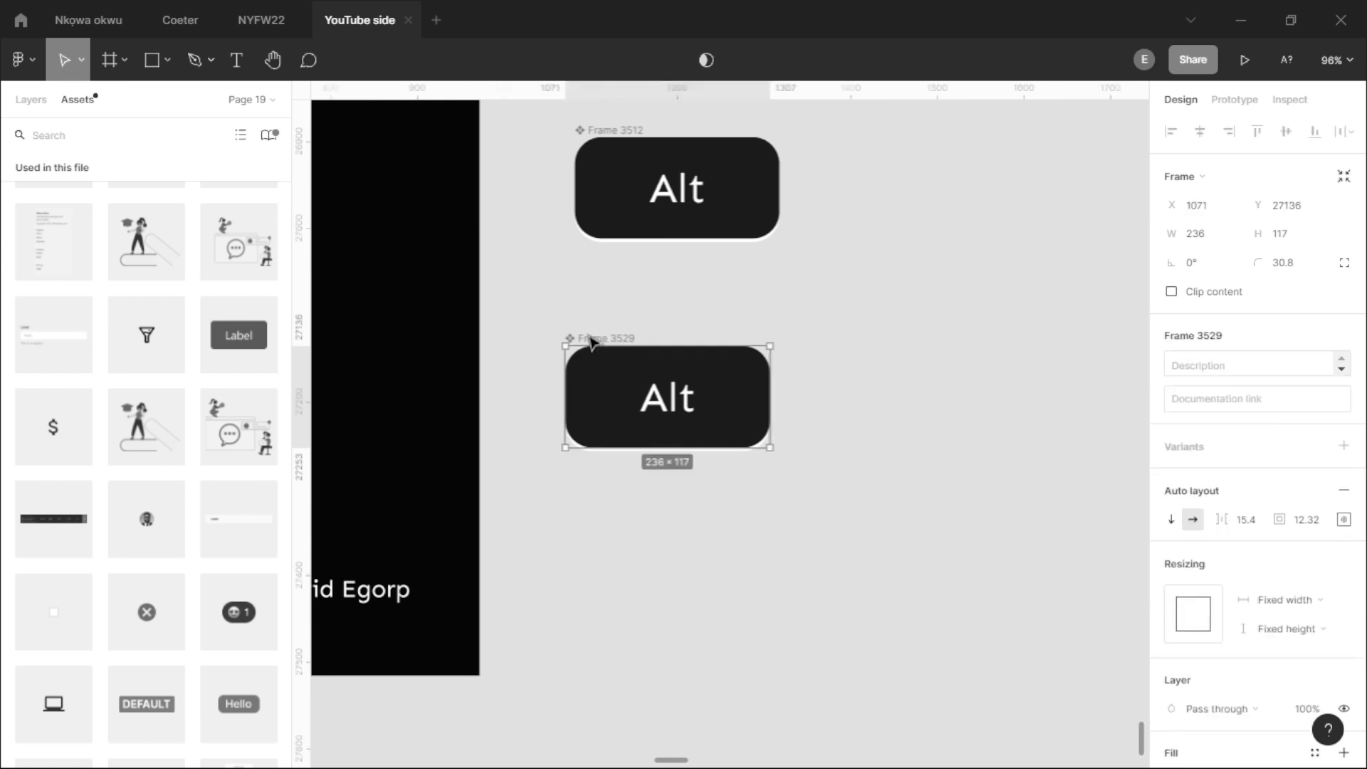
{"action": "scroll", "coordinate": [591, 342], "scroll_direction": "down", "scroll_amount": 4}
{"action": "left_click_drag", "start_coordinate": [837, 398], "coordinate": [513, 415]}
{"action": "scroll", "coordinate": [840, 363], "scroll_direction": "up", "scroll_amount": 2}
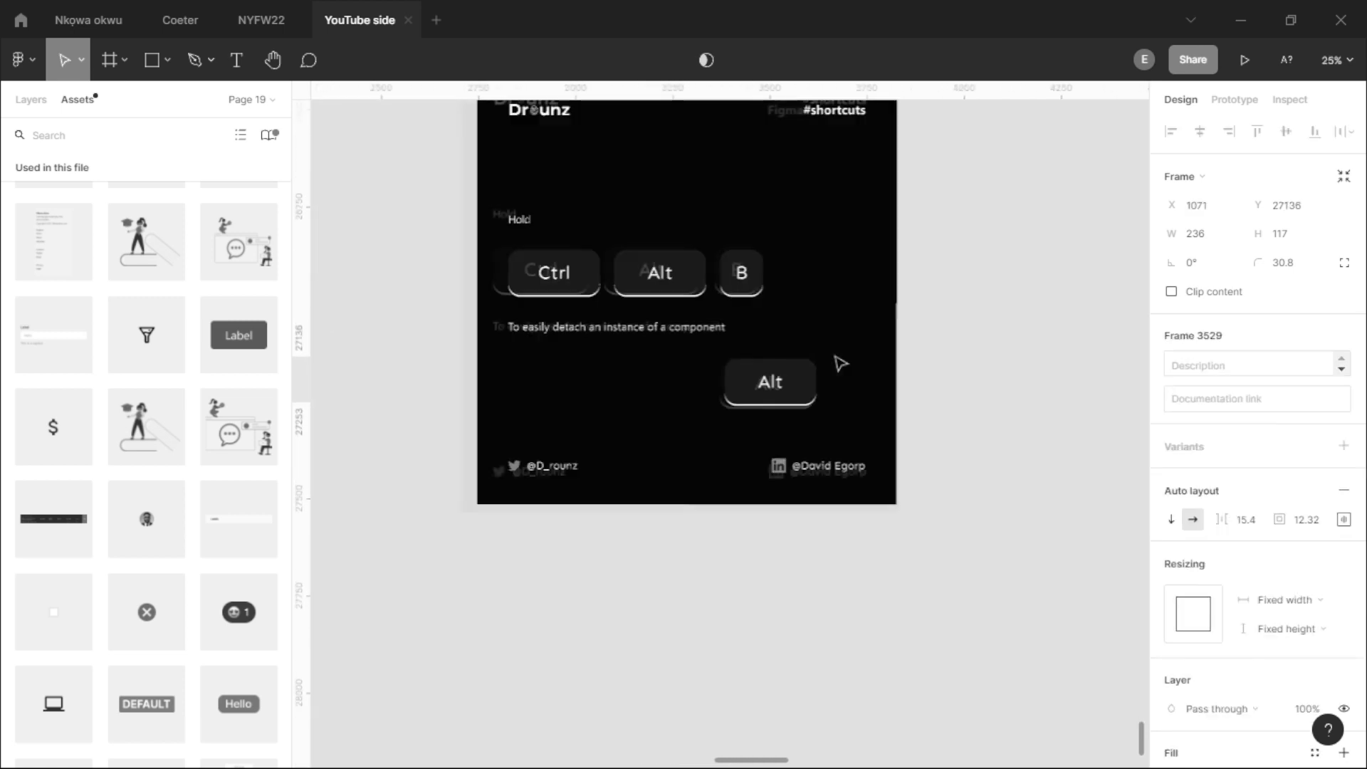
{"action": "left_click_drag", "start_coordinate": [839, 364], "coordinate": [925, 388]}
{"action": "scroll", "coordinate": [887, 394], "scroll_direction": "up", "scroll_amount": 3}
{"action": "double_click", "coordinate": [842, 422]}
{"action": "left_click", "coordinate": [890, 428]}
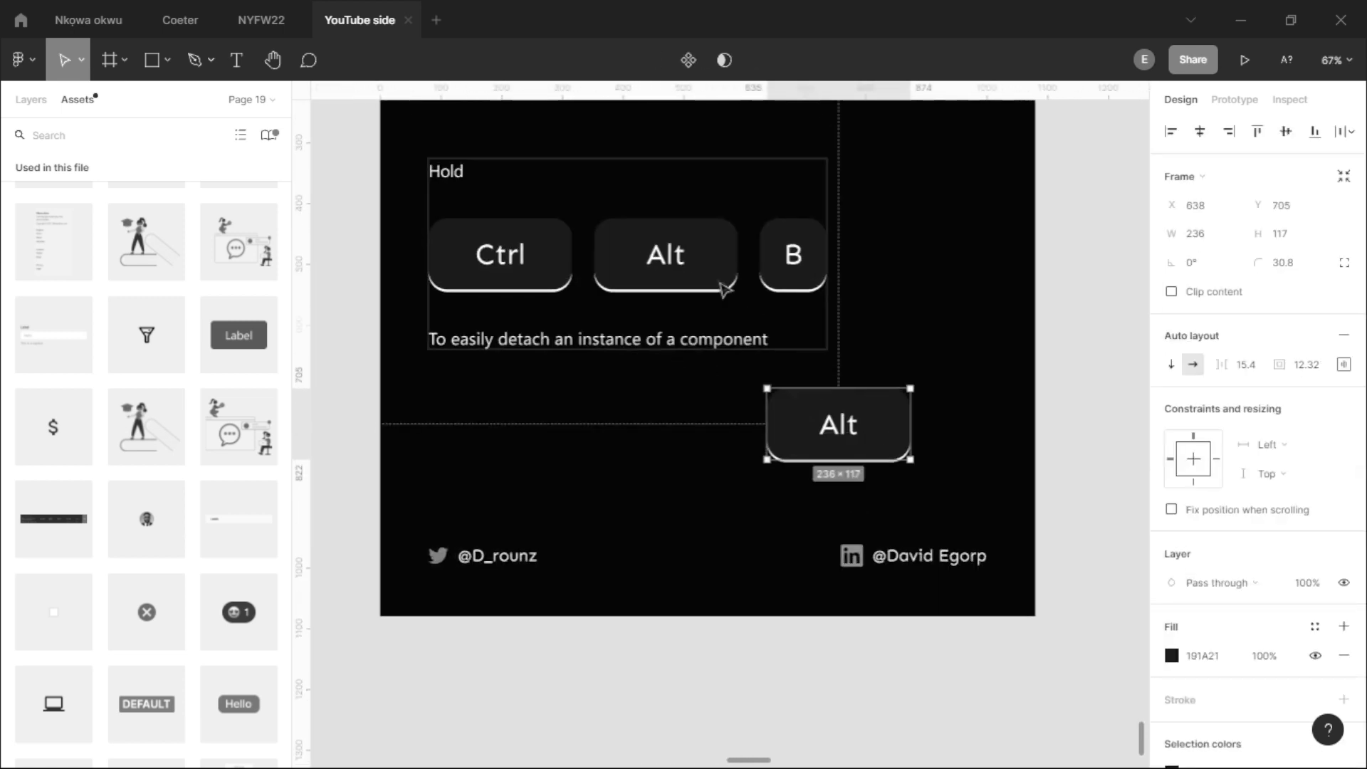
- Place a copy of the lower Alt component beside it at X 1406, Y 27164 and make it a component of its own
{"action": "scroll", "coordinate": [725, 290], "scroll_direction": "down", "scroll_amount": 1}
{"action": "scroll", "coordinate": [852, 408], "scroll_direction": "down", "scroll_amount": 3}
{"action": "left_click_drag", "start_coordinate": [583, 467], "coordinate": [918, 422]}
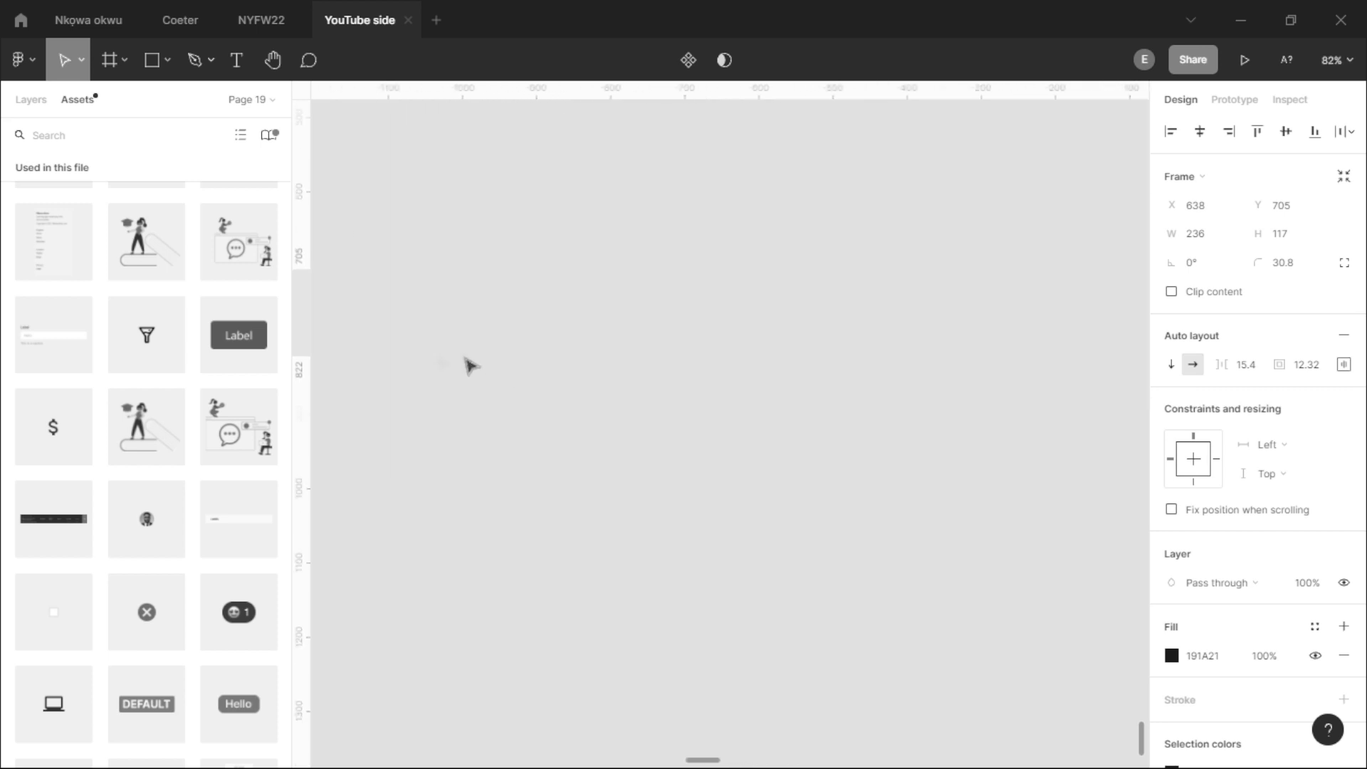
{"action": "left_click_drag", "start_coordinate": [470, 366], "coordinate": [693, 349]}
{"action": "double_click", "coordinate": [493, 293]}
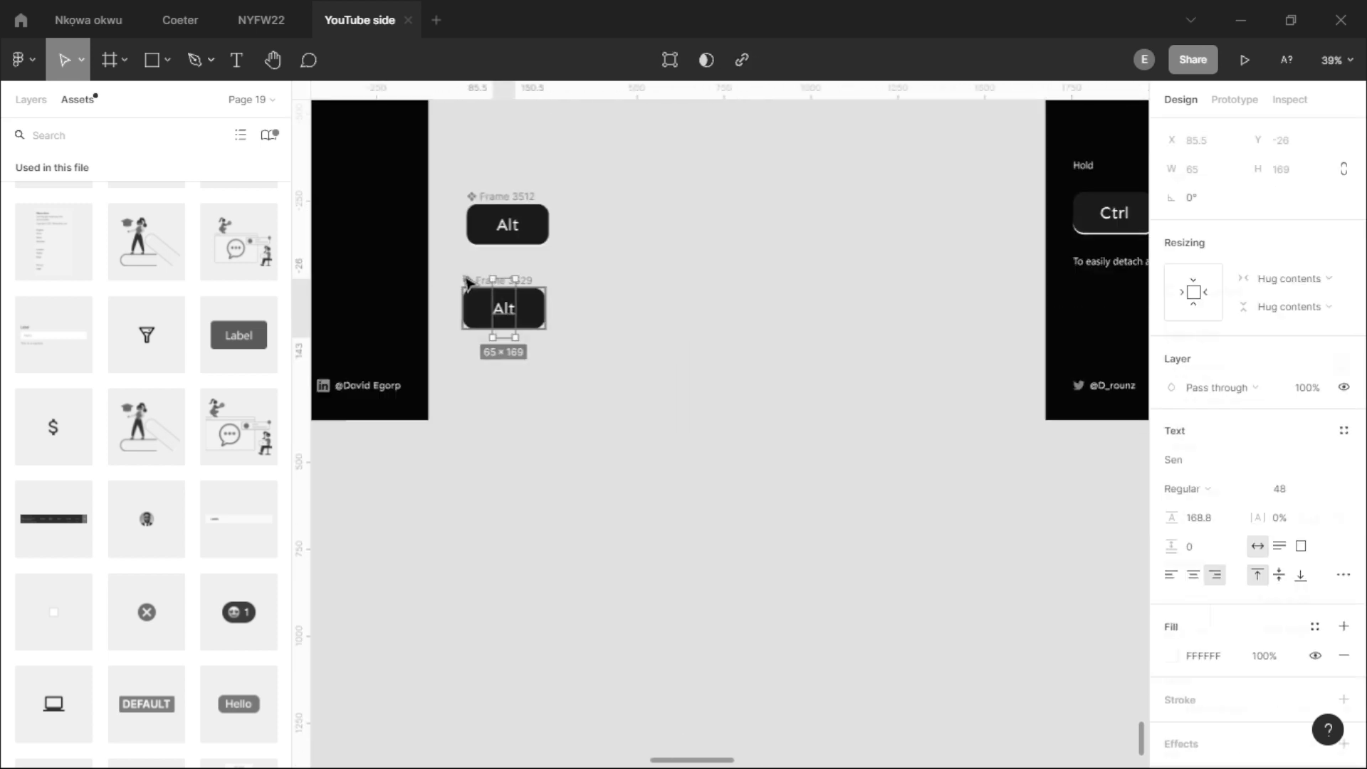
{"action": "left_click", "coordinate": [467, 282]}
{"action": "left_click_drag", "start_coordinate": [482, 305], "coordinate": [598, 314]}
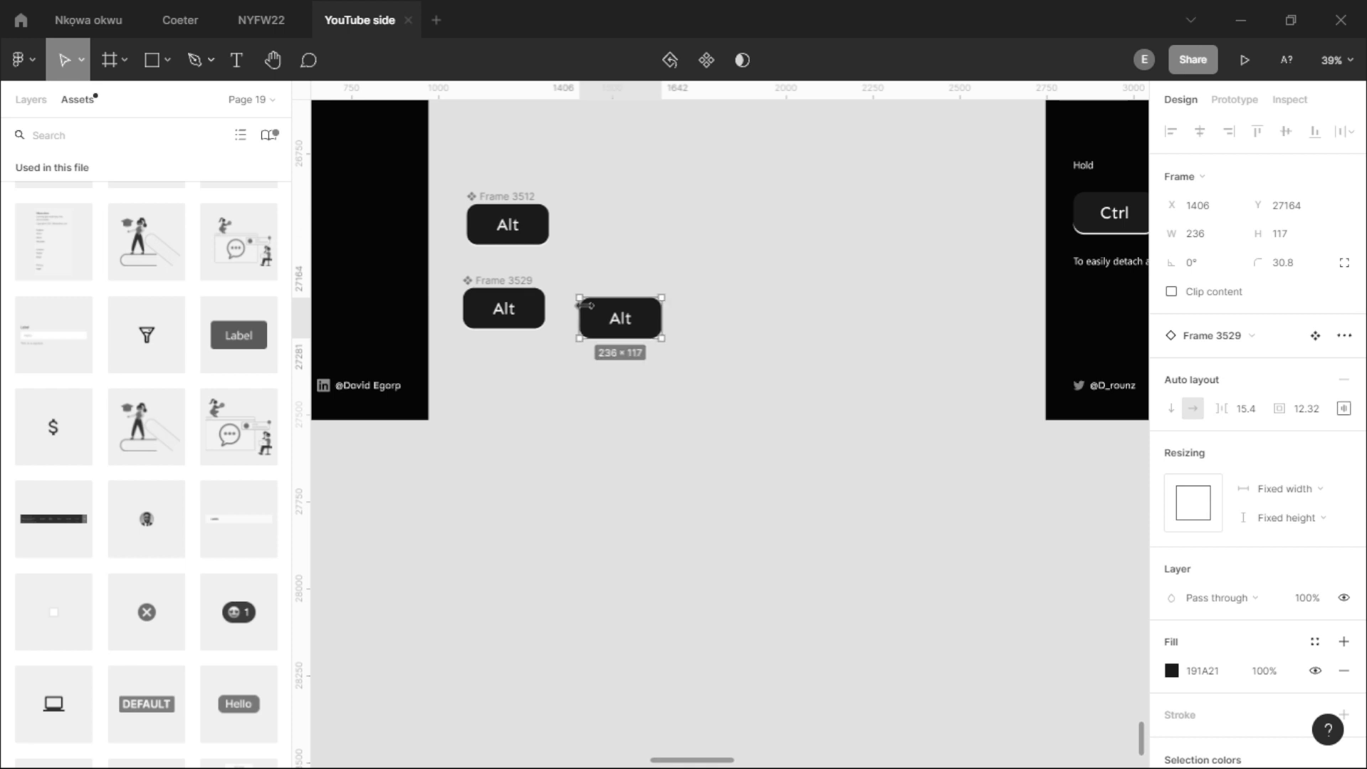
{"action": "key", "text": "ctrl+alt+k"}
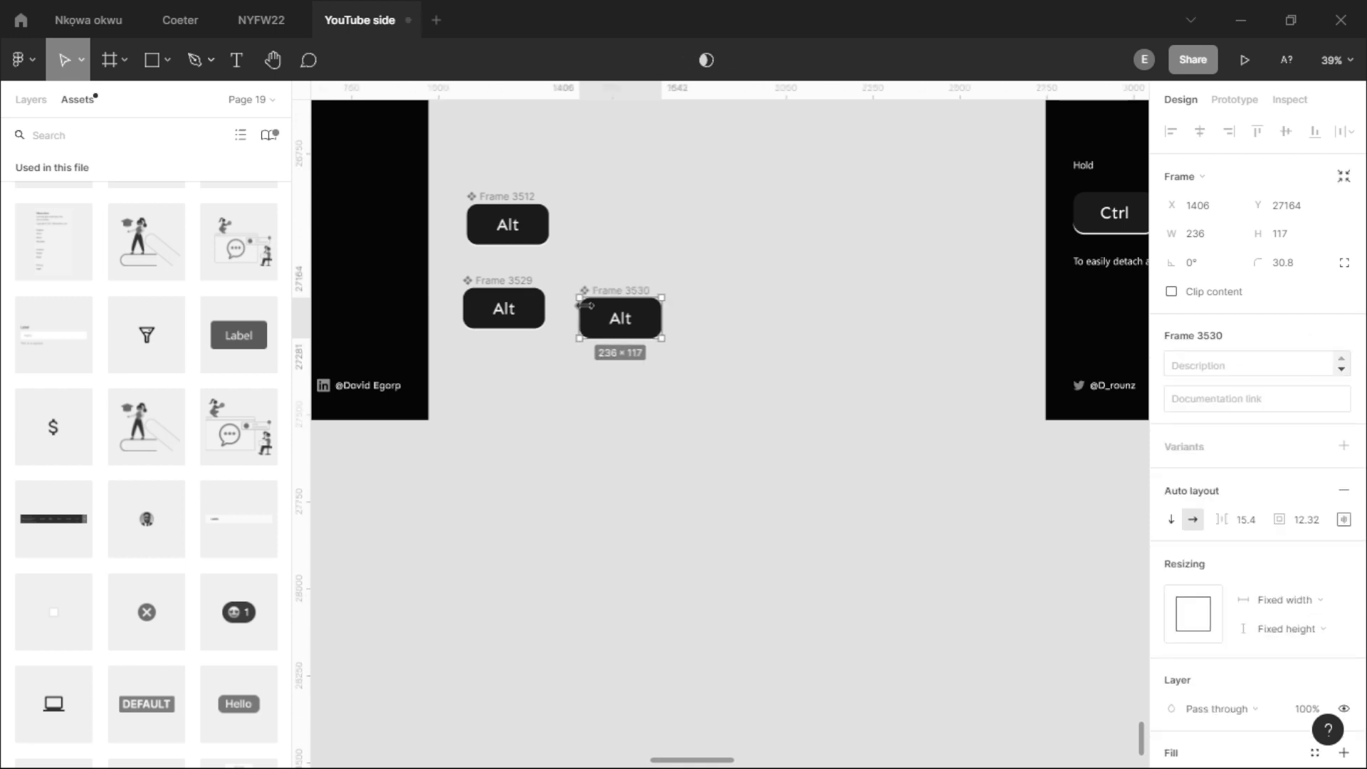
- Go back across the shortcut slides to the Headline slide with the "5 min of figma Shortcuts" title
{"action": "scroll", "coordinate": [610, 320], "scroll_direction": "down", "scroll_amount": 2}
{"action": "left_click_drag", "start_coordinate": [610, 320], "coordinate": [1001, 353]}
{"action": "left_click_drag", "start_coordinate": [479, 436], "coordinate": [934, 431]}
{"action": "scroll", "coordinate": [955, 399], "scroll_direction": "down", "scroll_amount": 2}
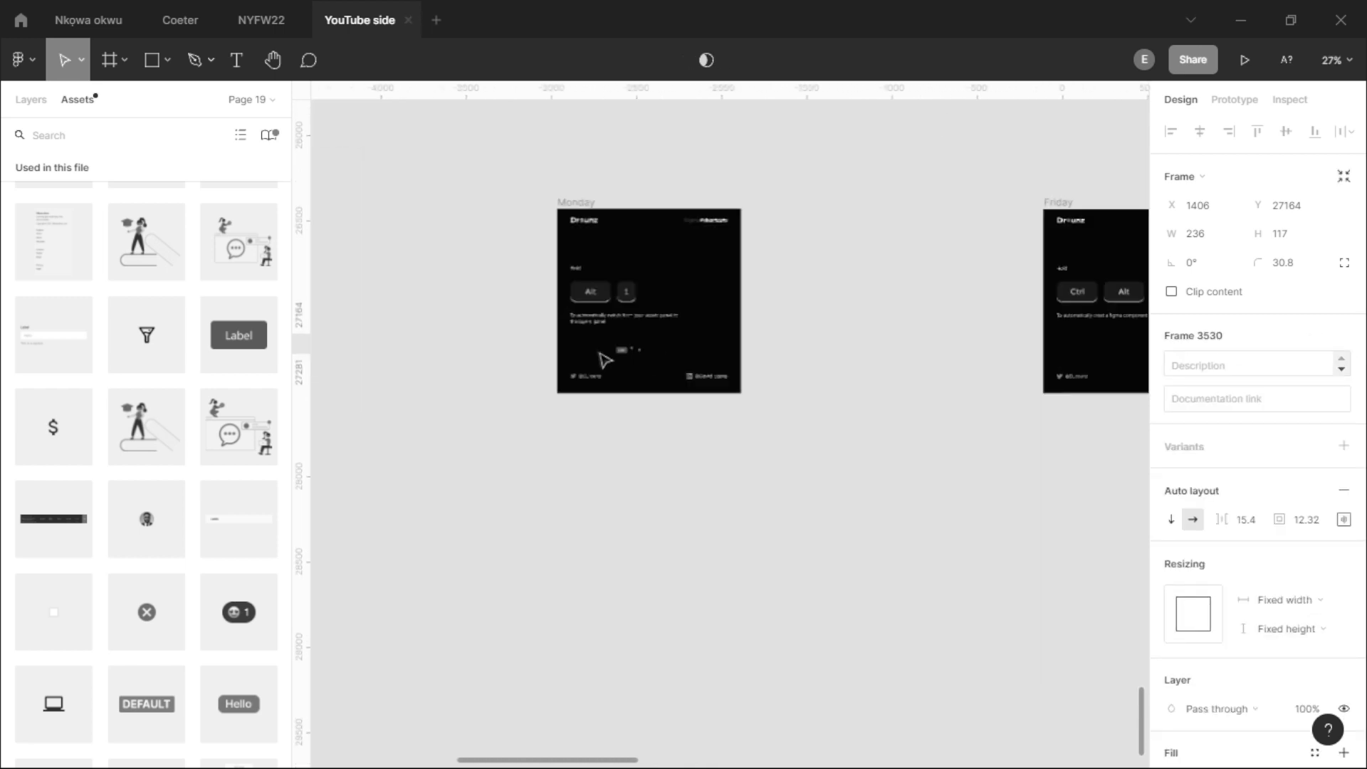
{"action": "left_click_drag", "start_coordinate": [604, 357], "coordinate": [842, 361]}
{"action": "left_click_drag", "start_coordinate": [532, 380], "coordinate": [1046, 426]}
{"action": "left_click_drag", "start_coordinate": [533, 440], "coordinate": [916, 408]}
{"action": "scroll", "coordinate": [815, 341], "scroll_direction": "up", "scroll_amount": 3}
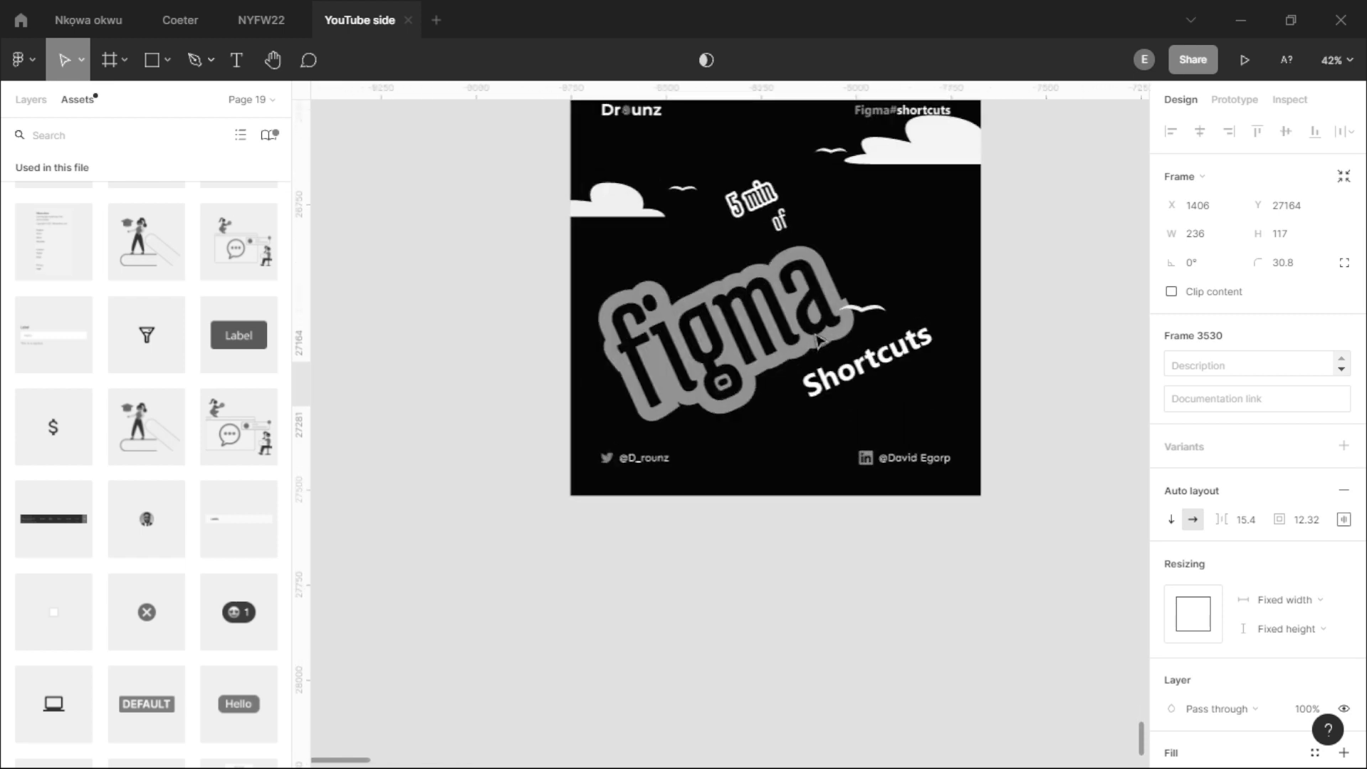
{"action": "scroll", "coordinate": [1035, 388], "scroll_direction": "up", "scroll_amount": 2}
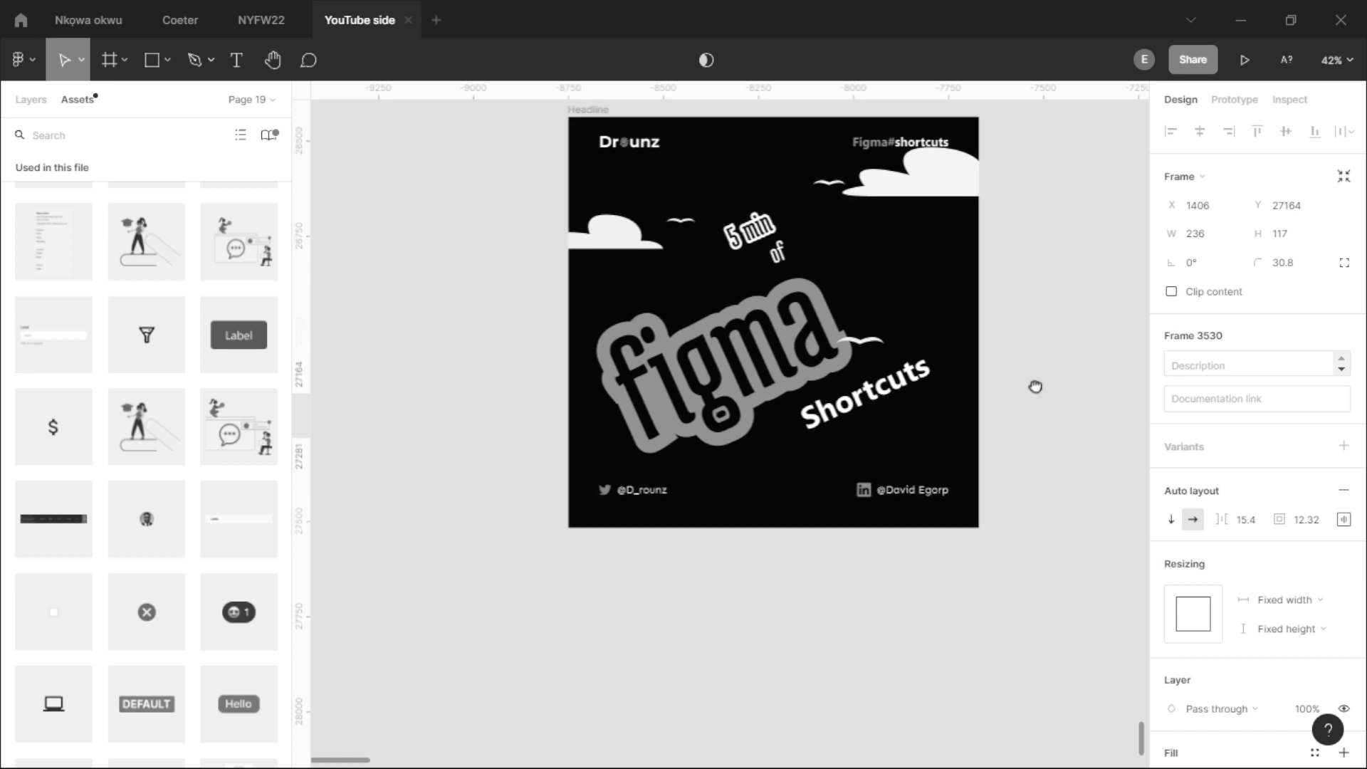